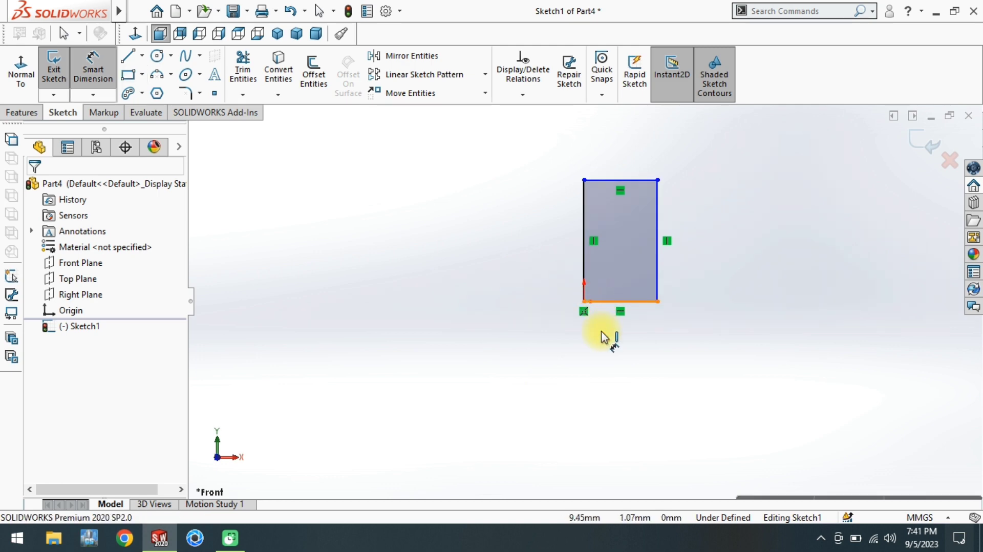
- Dimension the rectangle 40 mm wide and 60 mm high
{"action": "left_click", "coordinate": [604, 303]}
{"action": "left_click", "coordinate": [615, 336]}
{"action": "type", "text": "40"}
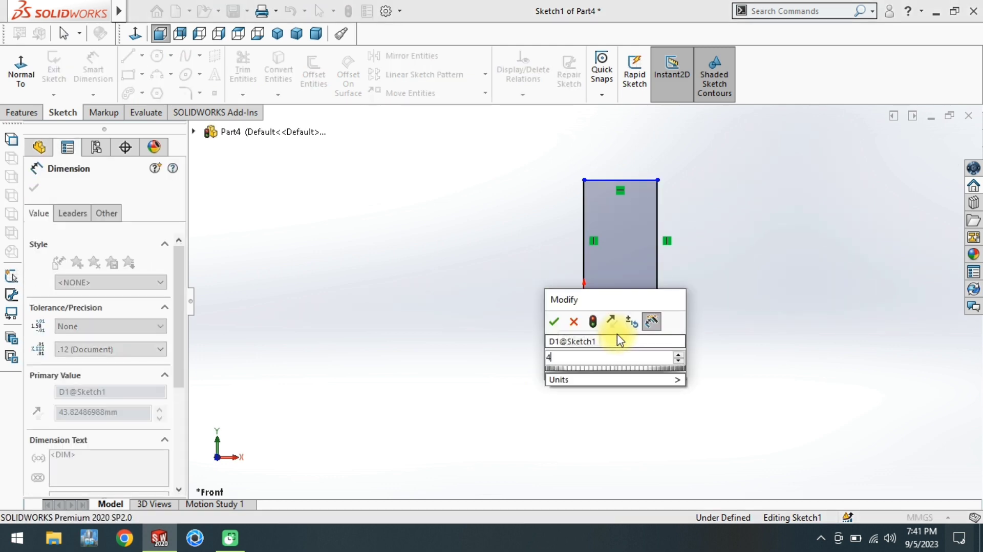
{"action": "key", "text": "Return"}
{"action": "left_click", "coordinate": [584, 248]}
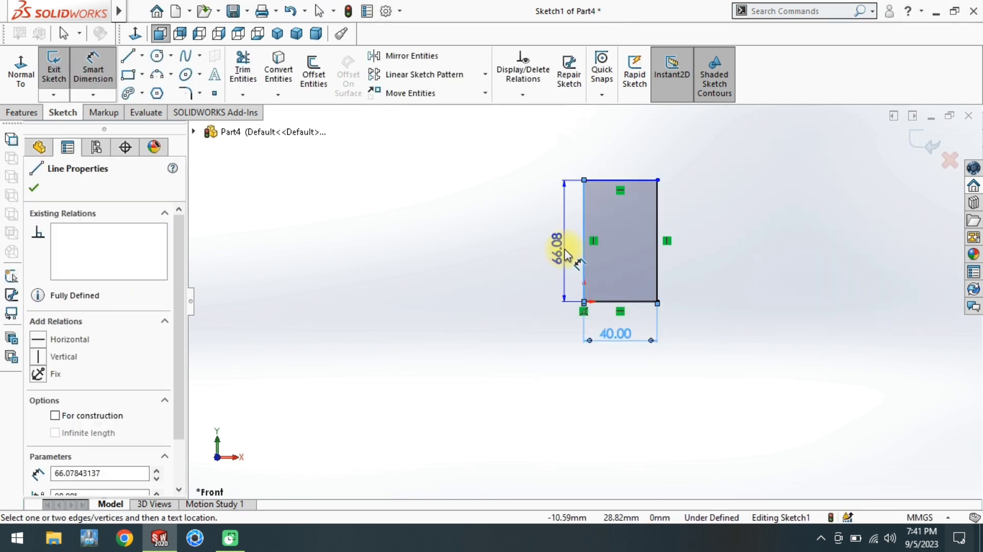
{"action": "left_click", "coordinate": [566, 250]}
{"action": "type", "text": "60"}
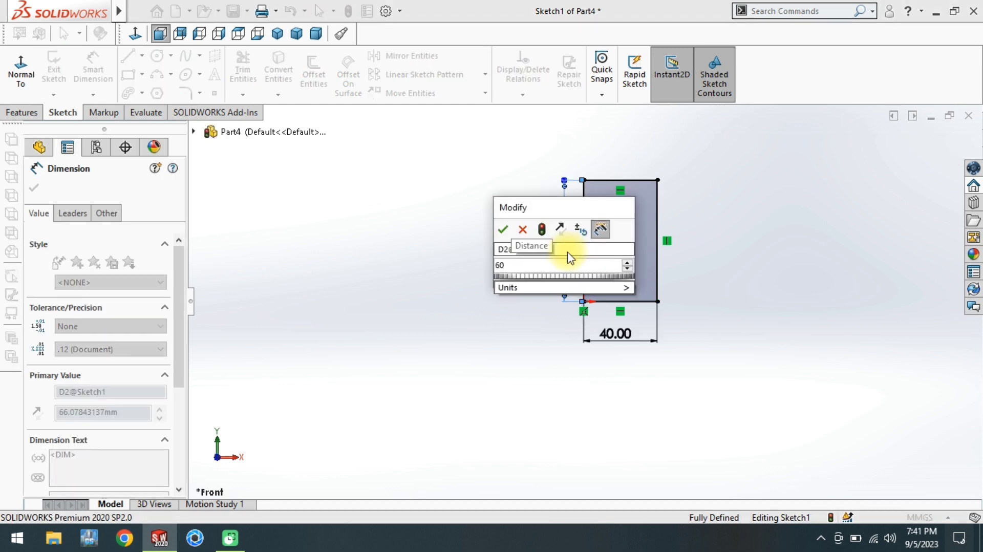
{"action": "key", "text": "Return"}
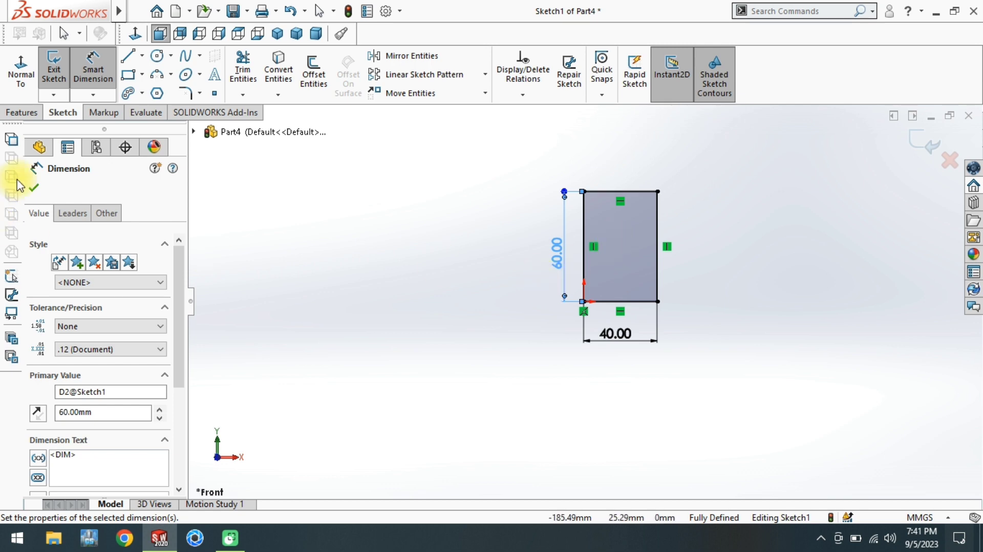
{"action": "left_click", "coordinate": [34, 188]}
- Extrude the rectangle as a blind boss with a depth of 25 mm
{"action": "left_click", "coordinate": [39, 85]}
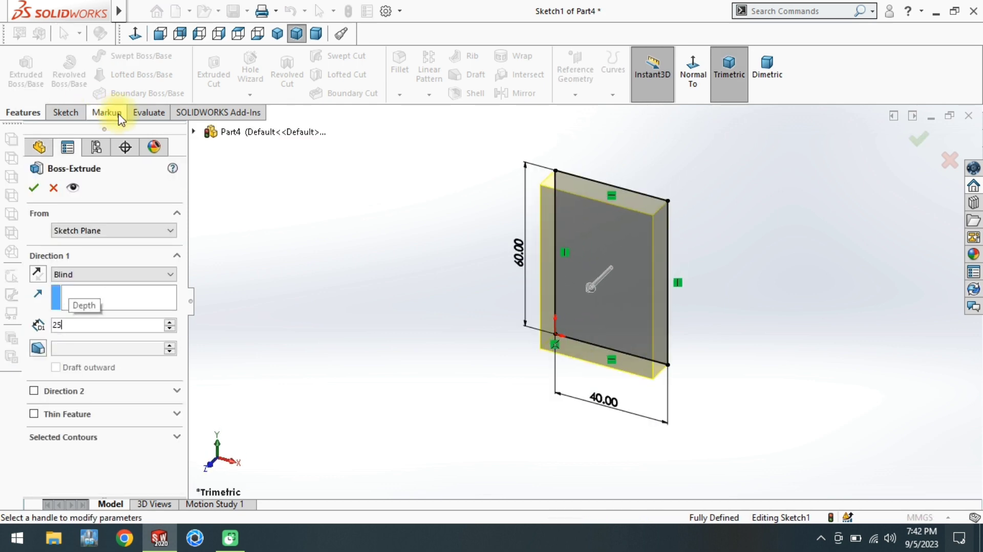
{"action": "key", "text": "Return"}
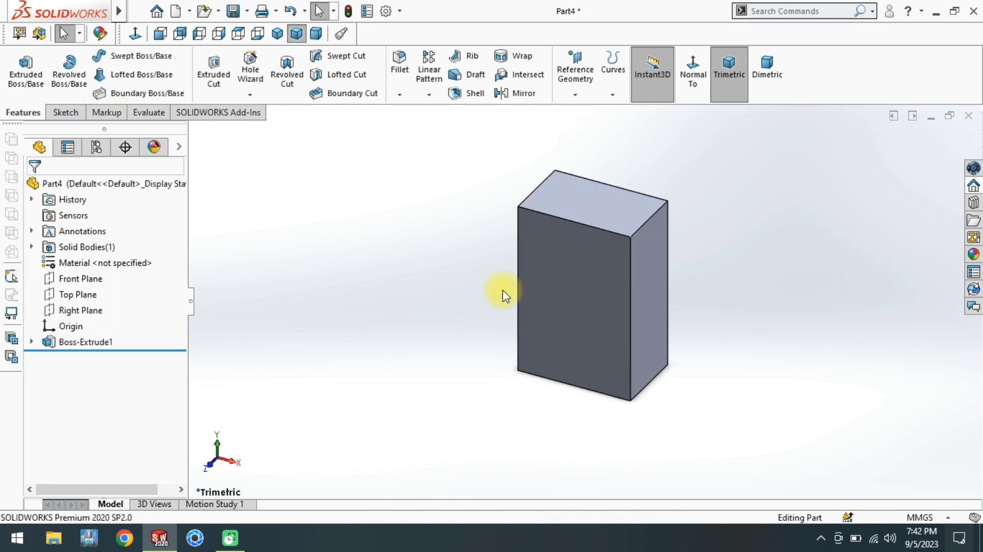
- On the block's front face, sketch a closed triangle at the upper-left corner, about 16 mm along the top edge, ending about 27 mm above the bottom edge
{"action": "scroll", "coordinate": [672, 362], "scroll_direction": "down", "scroll_amount": 3}
{"action": "scroll", "coordinate": [614, 366], "scroll_direction": "up", "scroll_amount": 1}
{"action": "scroll", "coordinate": [527, 346], "scroll_direction": "down", "scroll_amount": 1}
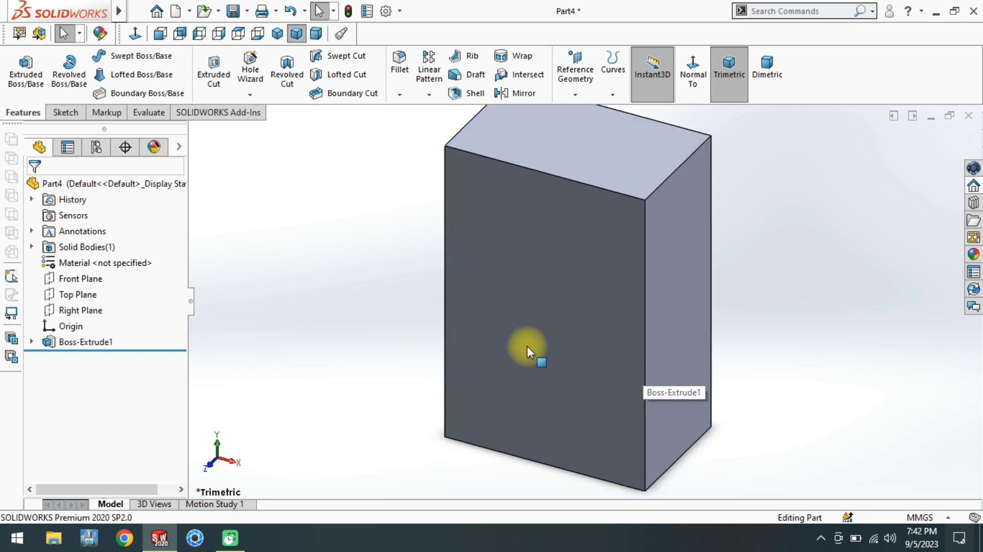
{"action": "left_click", "coordinate": [277, 34]}
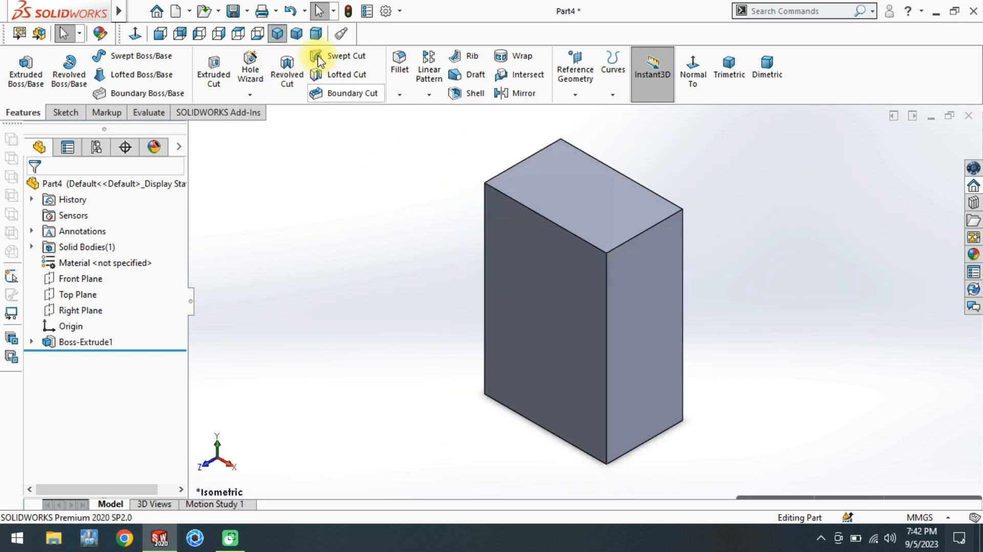
{"action": "left_click", "coordinate": [296, 33]}
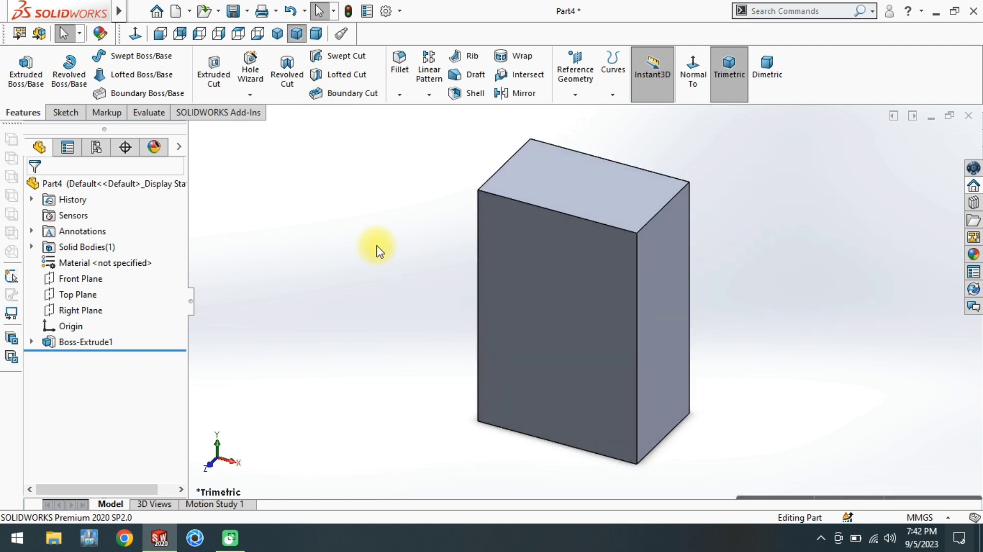
{"action": "left_click", "coordinate": [595, 272]}
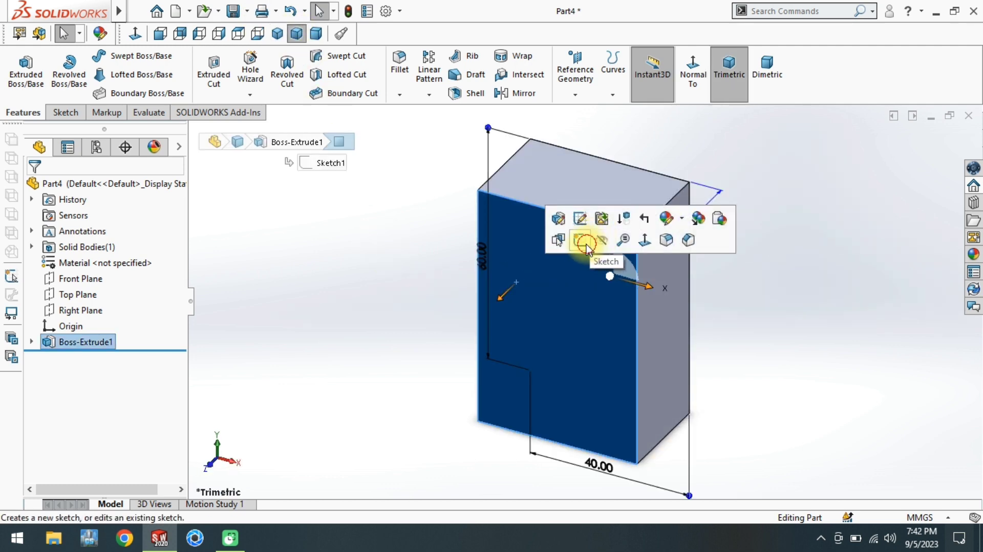
{"action": "left_click", "coordinate": [588, 241]}
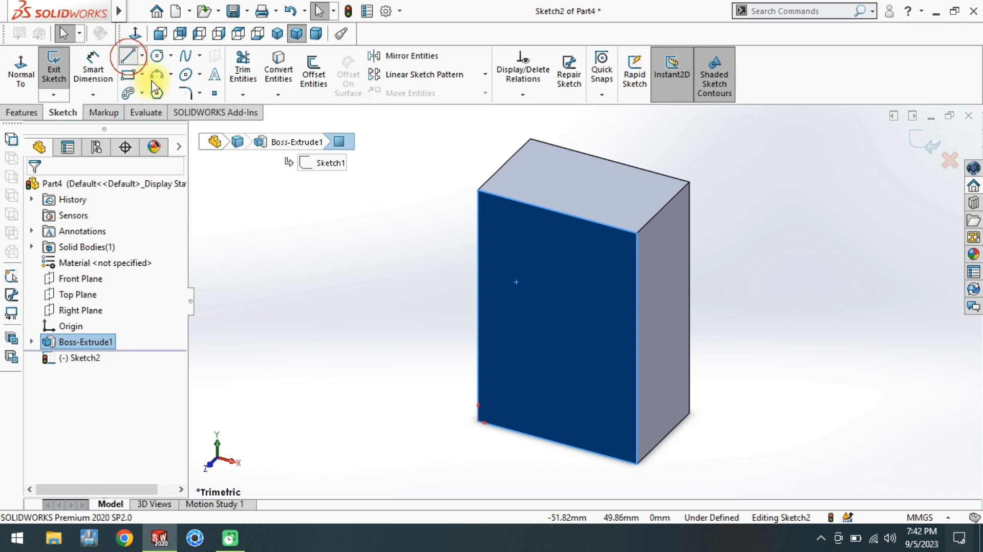
{"action": "left_click", "coordinate": [128, 56]}
{"action": "left_click", "coordinate": [20, 69]}
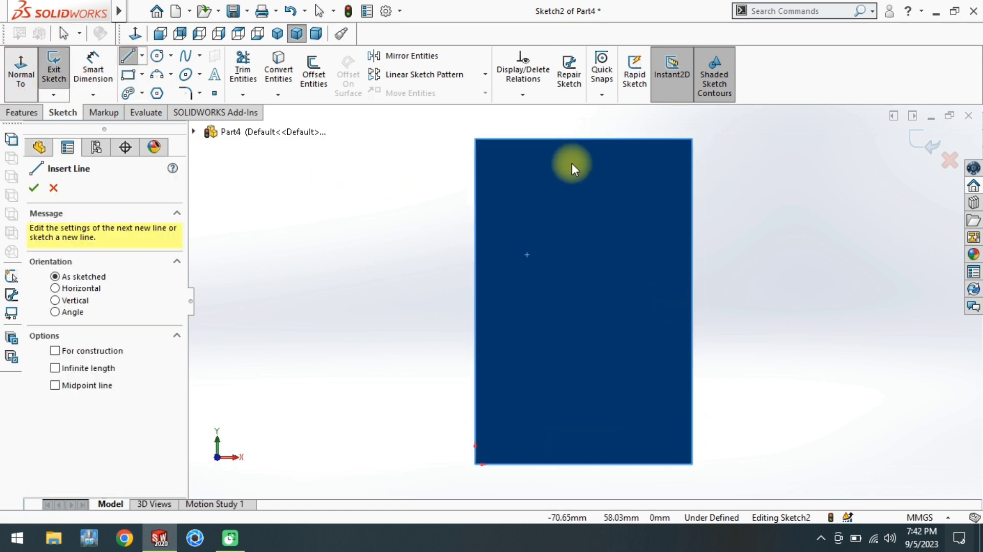
{"action": "left_click", "coordinate": [563, 138]}
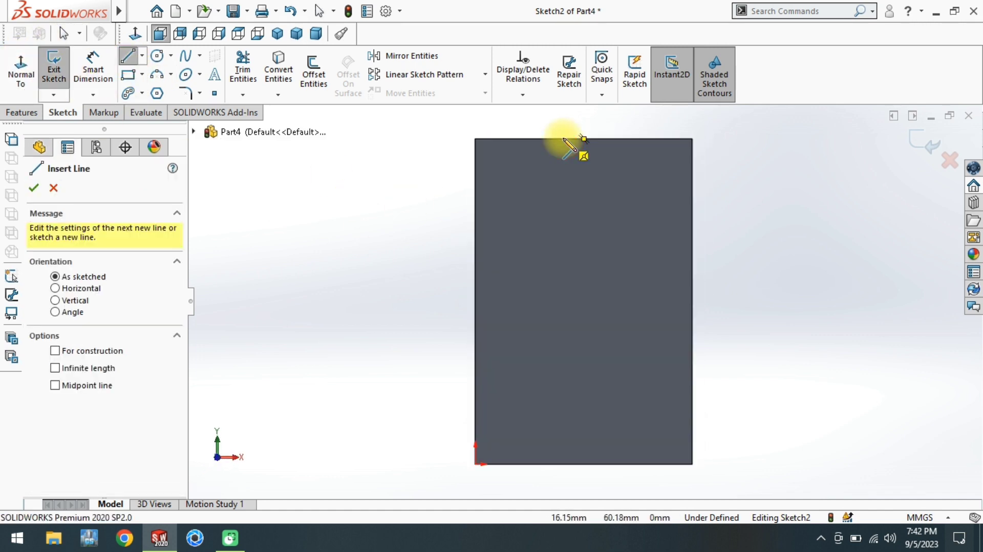
{"action": "left_click", "coordinate": [476, 319]}
{"action": "left_click", "coordinate": [475, 139]}
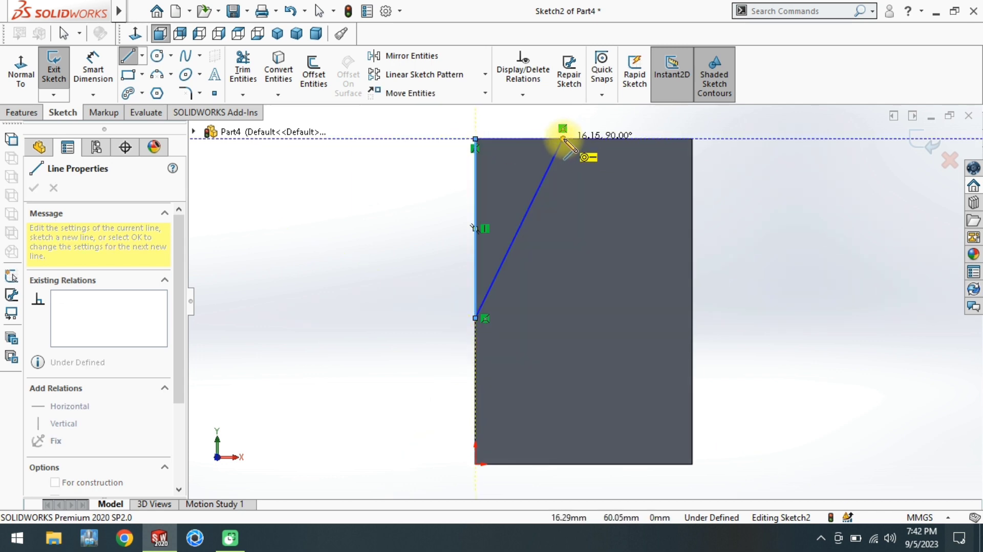
{"action": "left_click", "coordinate": [563, 139]}
- Dimension the triangle's top end point 15 mm from the block's right edge
{"action": "right_click_drag", "start_coordinate": [373, 391], "coordinate": [367, 287]}
{"action": "scroll", "coordinate": [529, 192], "scroll_direction": "up", "scroll_amount": 3}
{"action": "scroll", "coordinate": [529, 199], "scroll_direction": "up", "scroll_amount": 3}
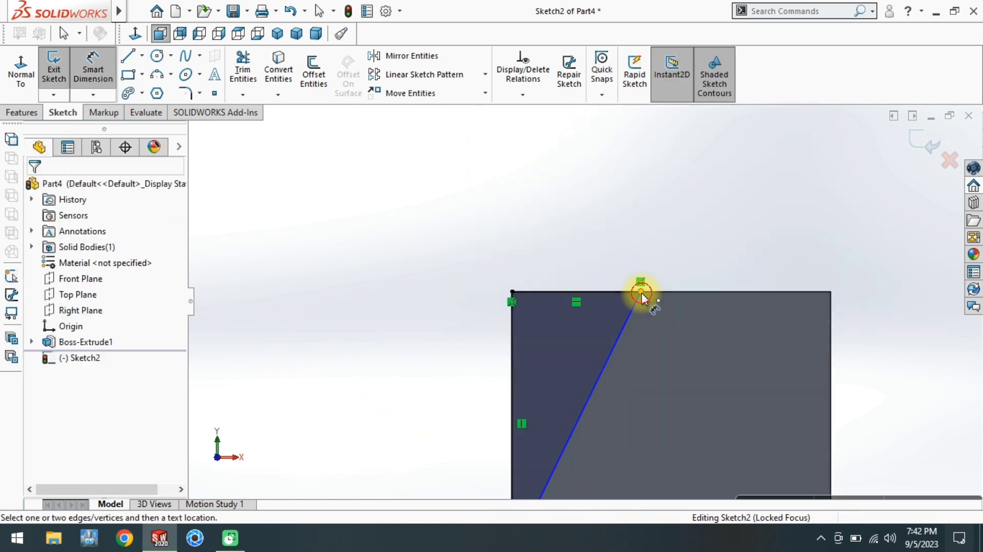
{"action": "left_click", "coordinate": [640, 291]}
{"action": "left_click", "coordinate": [832, 340]}
{"action": "left_click", "coordinate": [771, 247]}
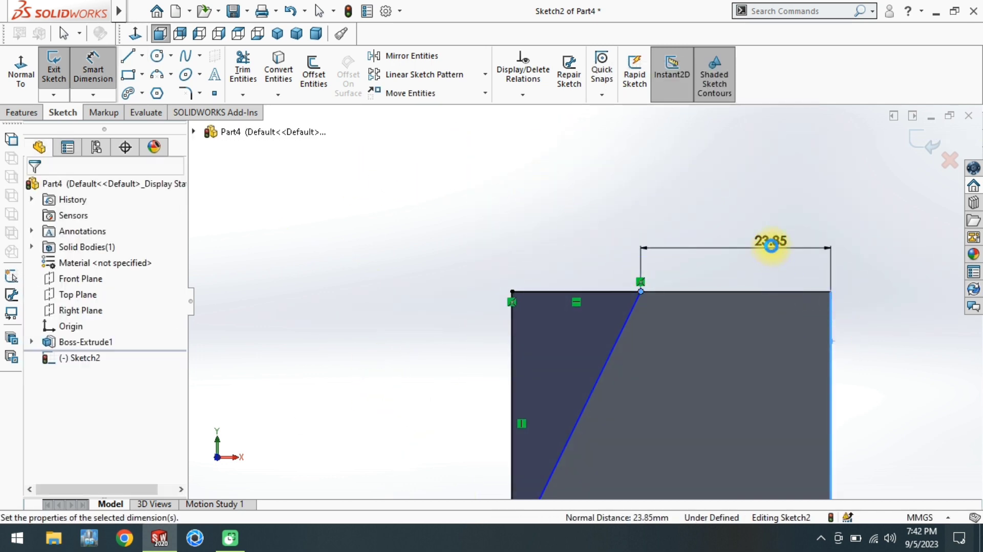
{"action": "type", "text": "15"}
{"action": "key", "text": "Return"}
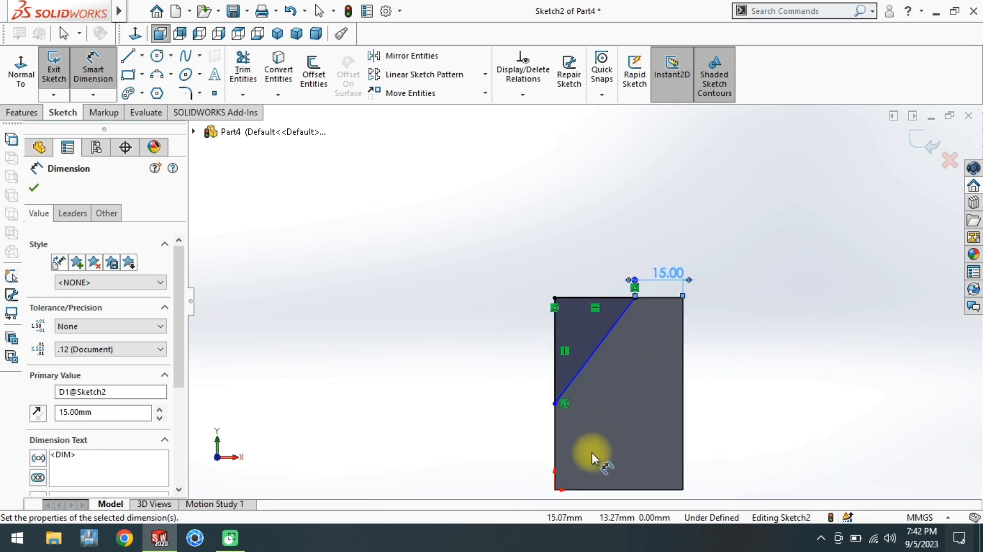
- Dimension the triangle's lower corner 20 mm above the block's bottom edge
{"action": "scroll", "coordinate": [564, 395], "scroll_direction": "up", "scroll_amount": 5}
{"action": "left_click", "coordinate": [508, 182]}
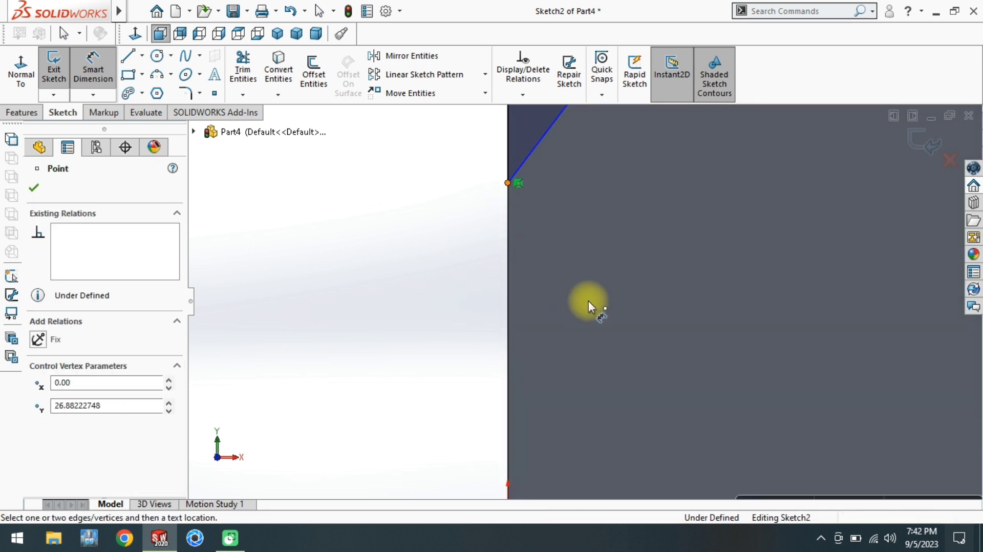
{"action": "left_click", "coordinate": [583, 451]}
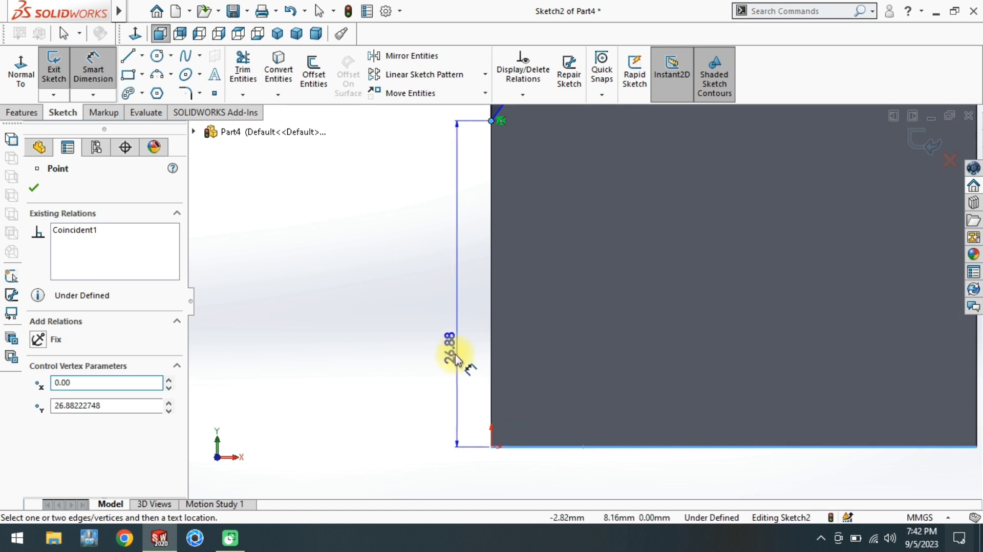
{"action": "left_click", "coordinate": [467, 361]}
{"action": "type", "text": "20"}
{"action": "key", "text": "Return"}
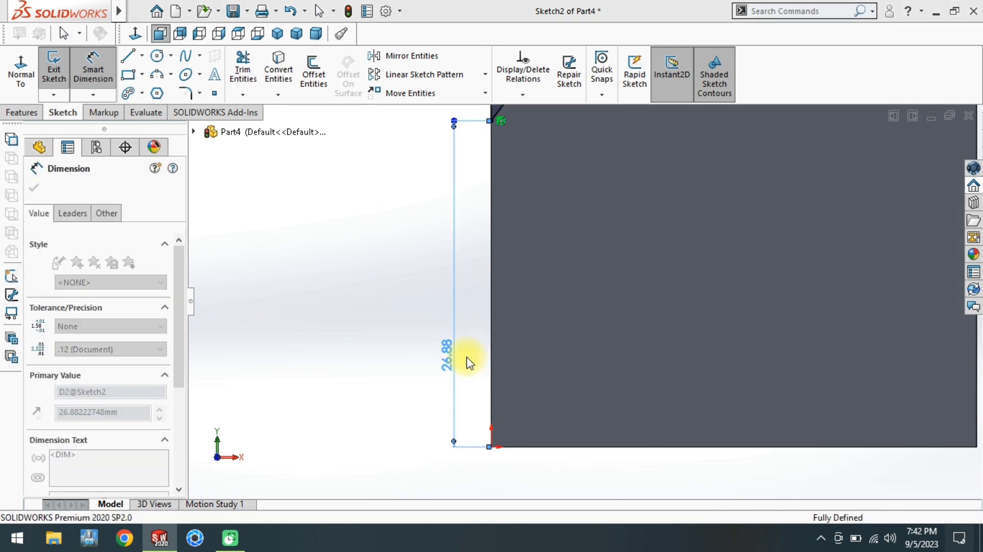
- Cut the triangular profile out of the block with a blind extruded cut 25 mm deep
{"action": "scroll", "coordinate": [568, 353], "scroll_direction": "up", "scroll_amount": 5}
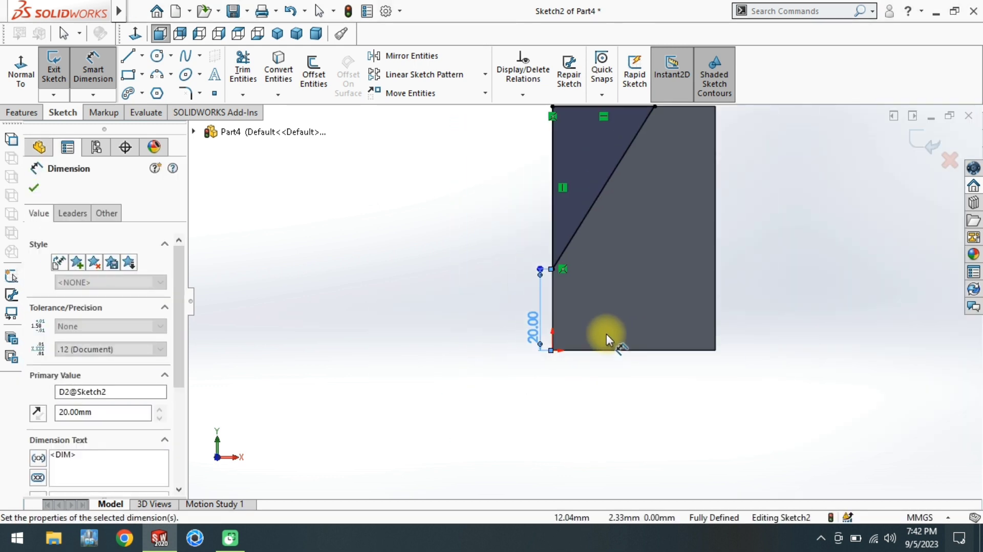
{"action": "left_click", "coordinate": [22, 113]}
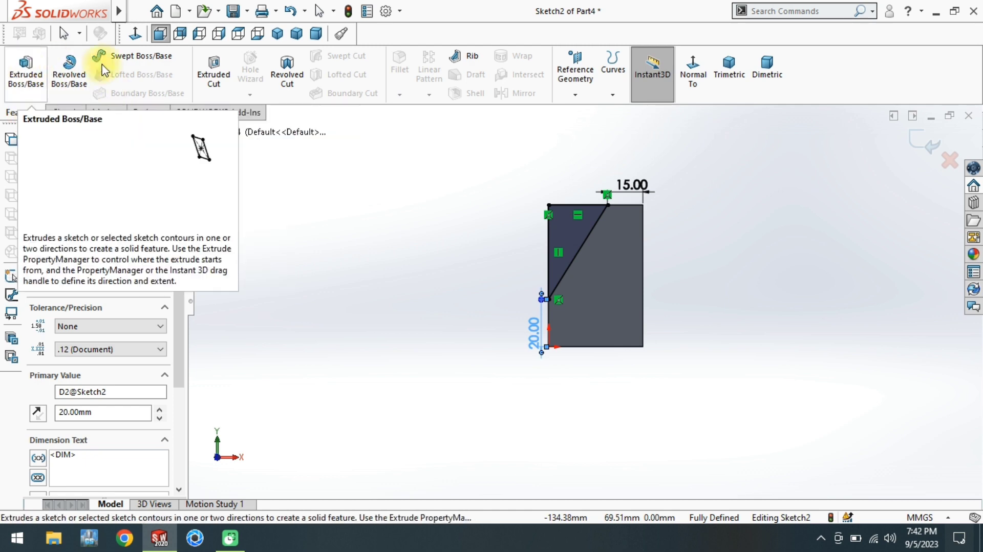
{"action": "left_click", "coordinate": [213, 71]}
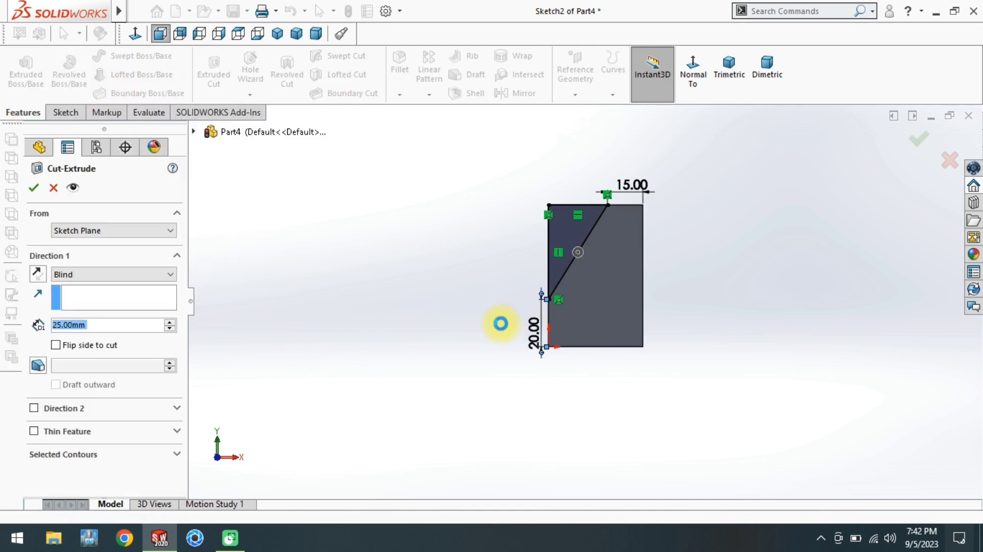
{"action": "key", "text": "Return"}
- Start a new sketch on the block's vertical right side face and view it straight on
{"action": "scroll", "coordinate": [615, 272], "scroll_direction": "down", "scroll_amount": 3}
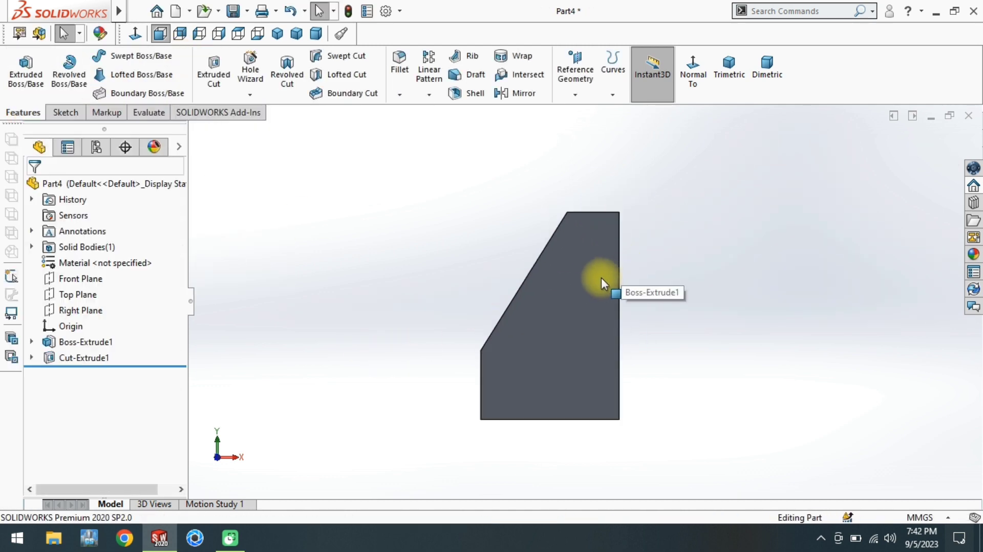
{"action": "middle_click_drag", "start_coordinate": [599, 333], "coordinate": [601, 303]}
{"action": "left_click", "coordinate": [601, 303]}
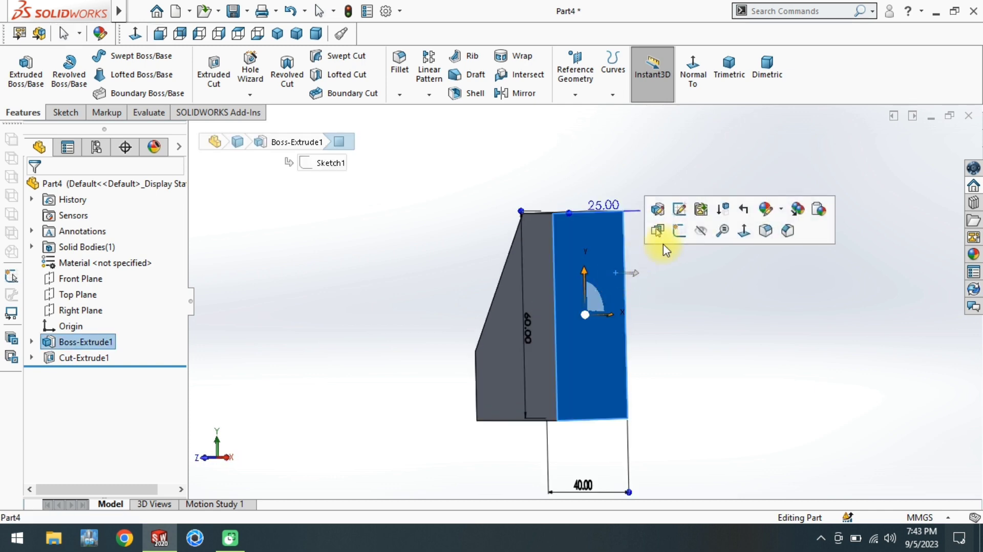
{"action": "left_click", "coordinate": [662, 244]}
{"action": "left_click", "coordinate": [11, 67]}
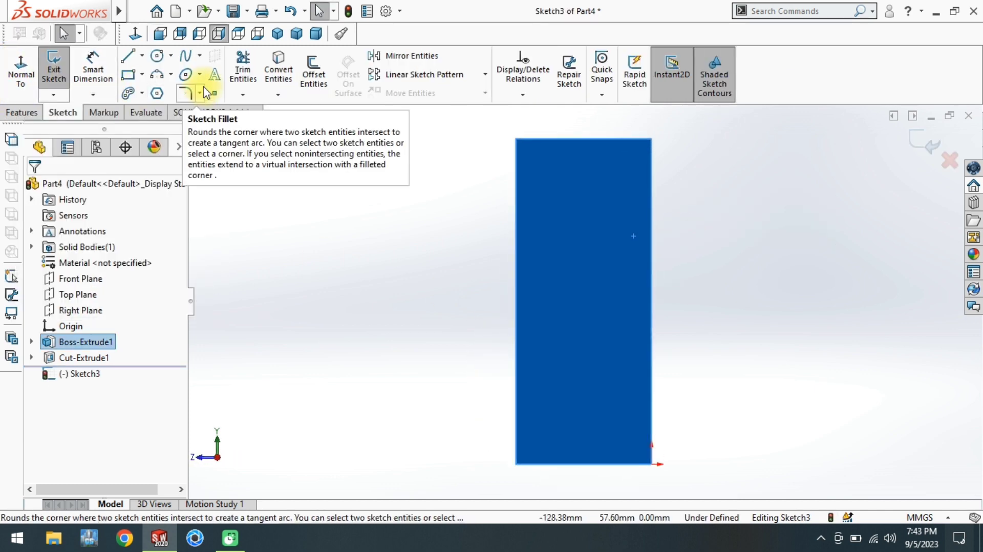
{"action": "left_click", "coordinate": [412, 299]}
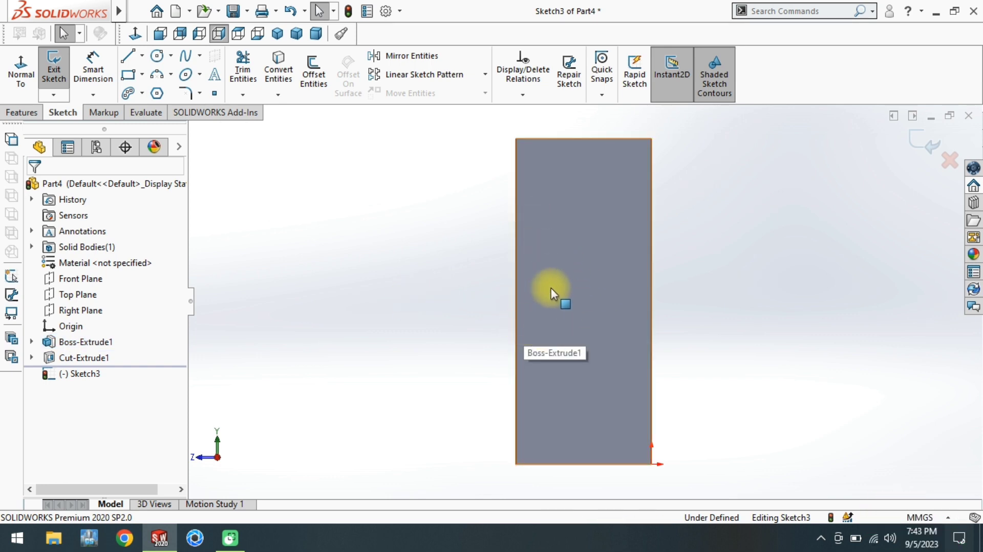
{"action": "mouse_move", "coordinate": [570, 318]}
{"action": "middle_mouse_down"}
{"action": "mouse_move", "coordinate": [652, 313]}
{"action": "mouse_move", "coordinate": [744, 329]}
{"action": "mouse_move", "coordinate": [751, 342]}
{"action": "mouse_move", "coordinate": [725, 330]}
{"action": "mouse_move", "coordinate": [754, 344]}
{"action": "mouse_move", "coordinate": [735, 334]}
{"action": "middle_mouse_up"}
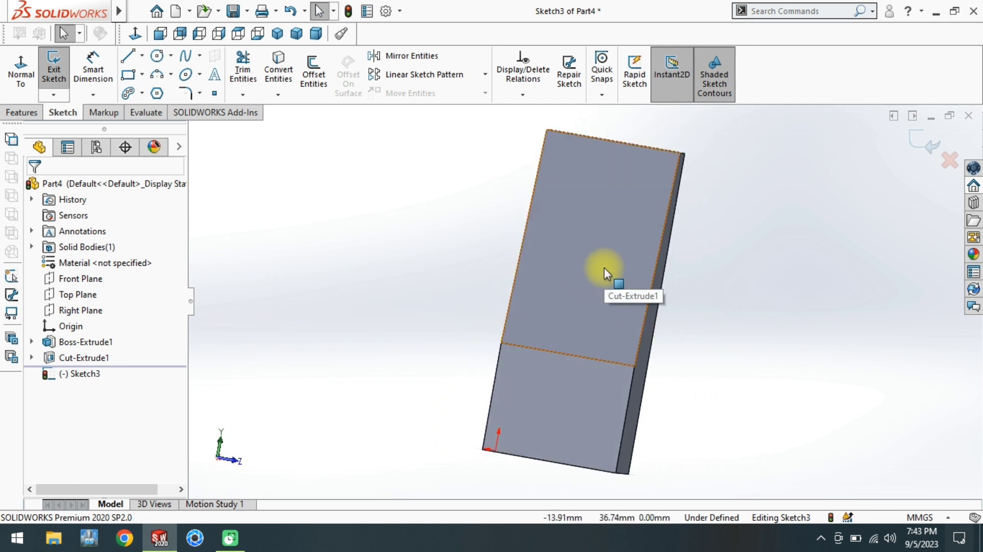
{"action": "middle_click_drag", "start_coordinate": [685, 292], "coordinate": [522, 251]}
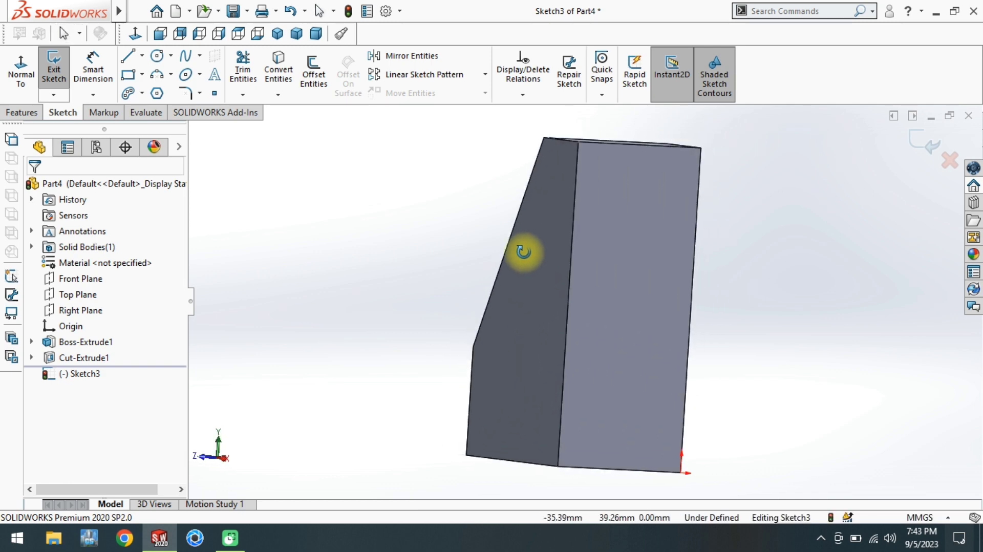
{"action": "left_click", "coordinate": [19, 66]}
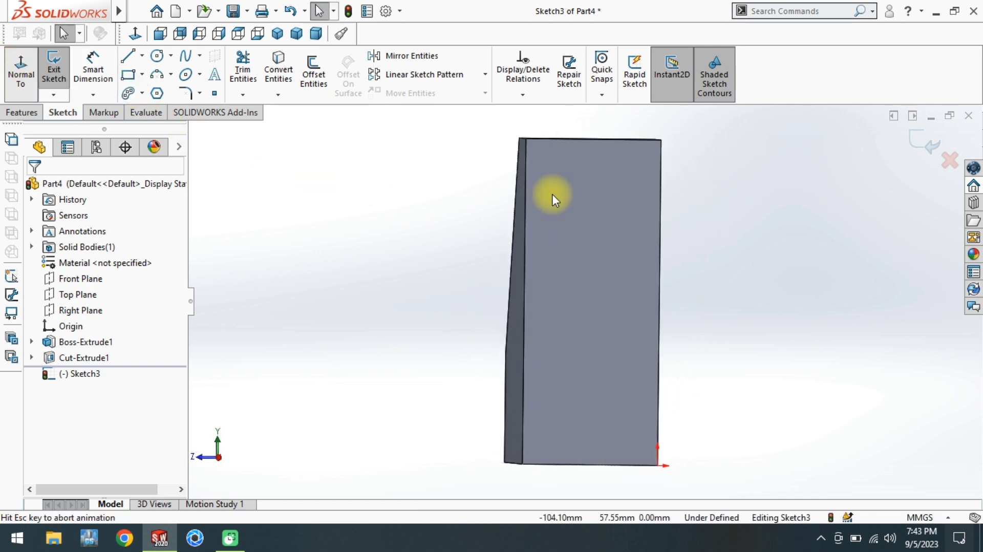
- Sketch a closed triangle at the upper-left corner of the side face, with a sloping side about 20 mm long
{"action": "left_click", "coordinate": [129, 76]}
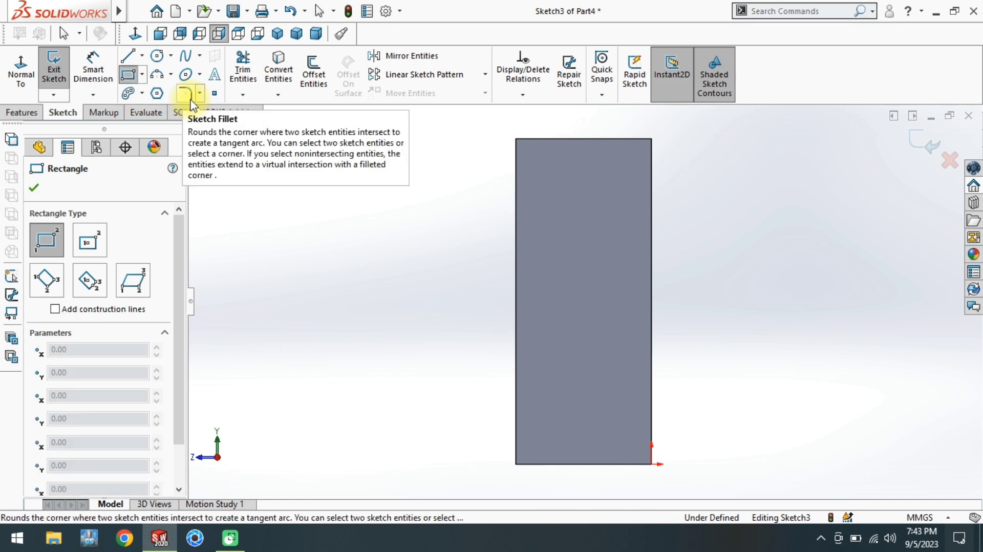
{"action": "left_click", "coordinate": [556, 140]}
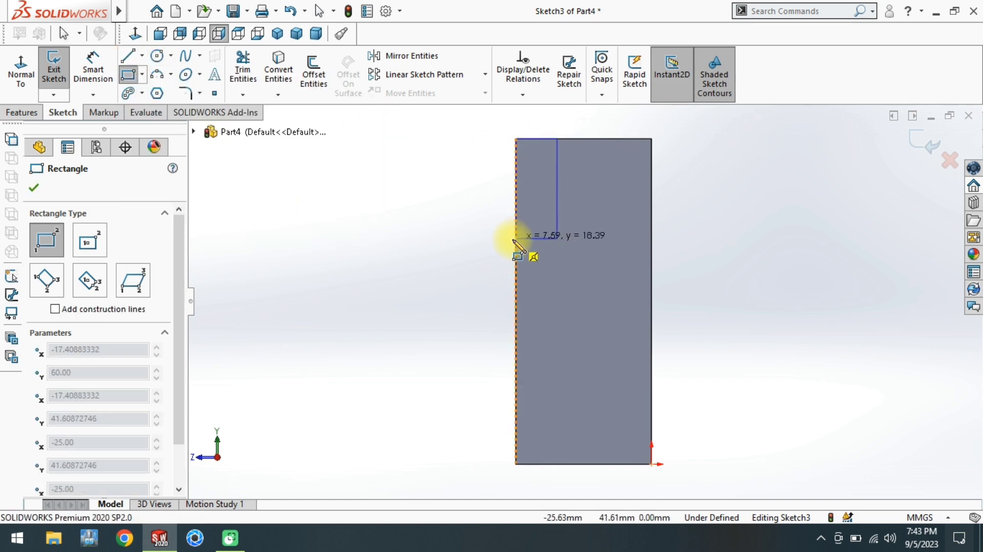
{"action": "left_click", "coordinate": [129, 55]}
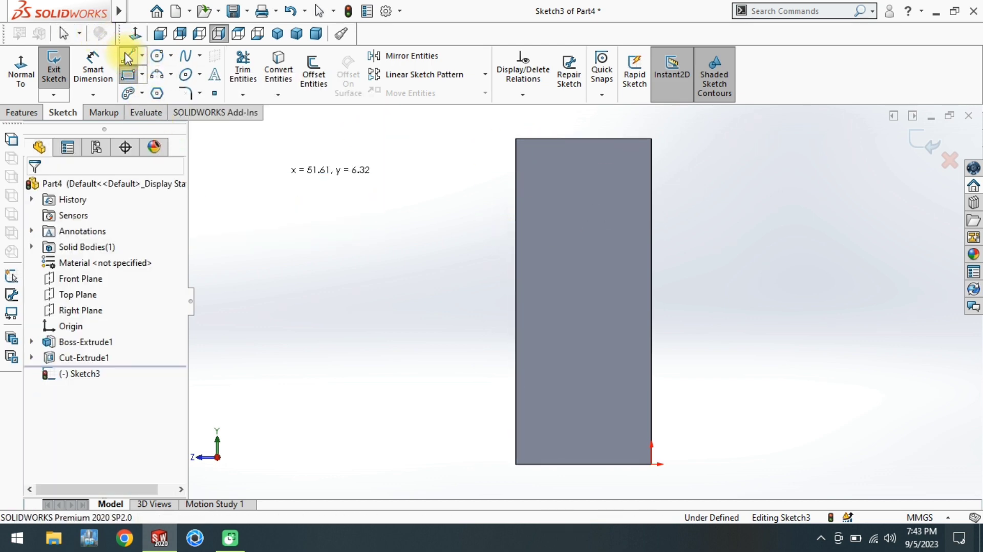
{"action": "left_click", "coordinate": [549, 140]}
{"action": "left_click", "coordinate": [516, 244]}
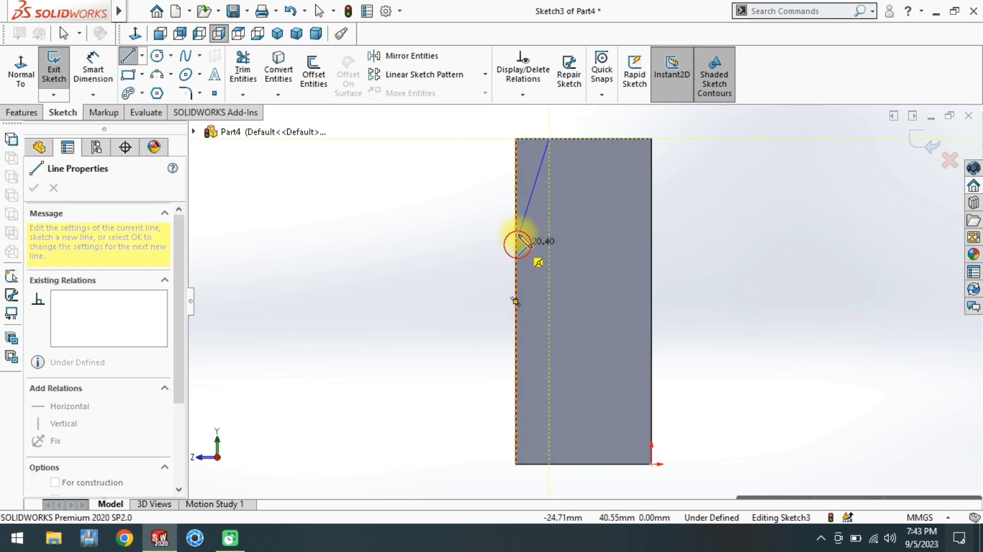
{"action": "left_click", "coordinate": [549, 139]}
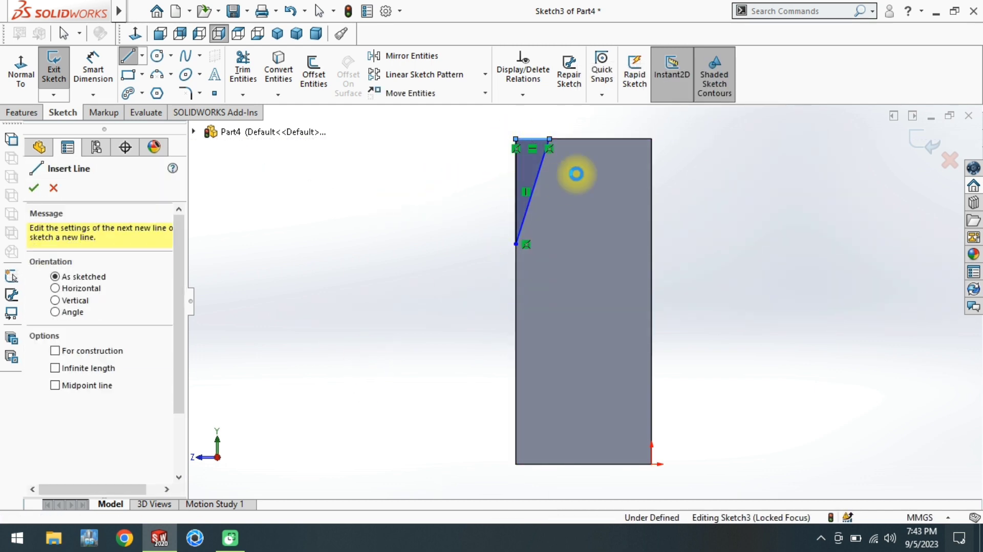
- Dimension the triangle's upper corner 15 mm from the side face's opposite vertical edge
{"action": "right_click_drag", "start_coordinate": [575, 173], "coordinate": [555, 145]}
{"action": "left_click", "coordinate": [549, 139]}
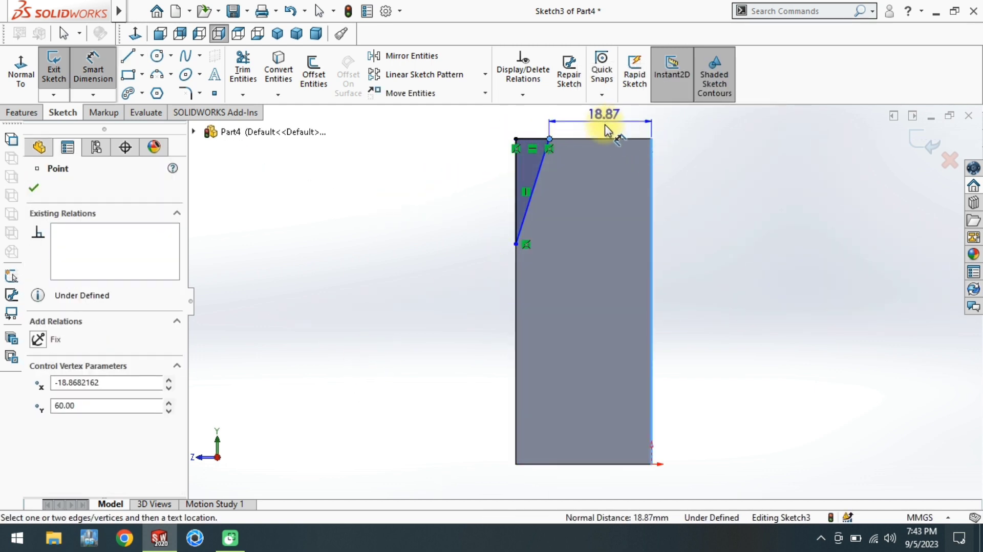
{"action": "scroll", "coordinate": [604, 125], "scroll_direction": "up", "scroll_amount": 1}
{"action": "left_click", "coordinate": [595, 145]}
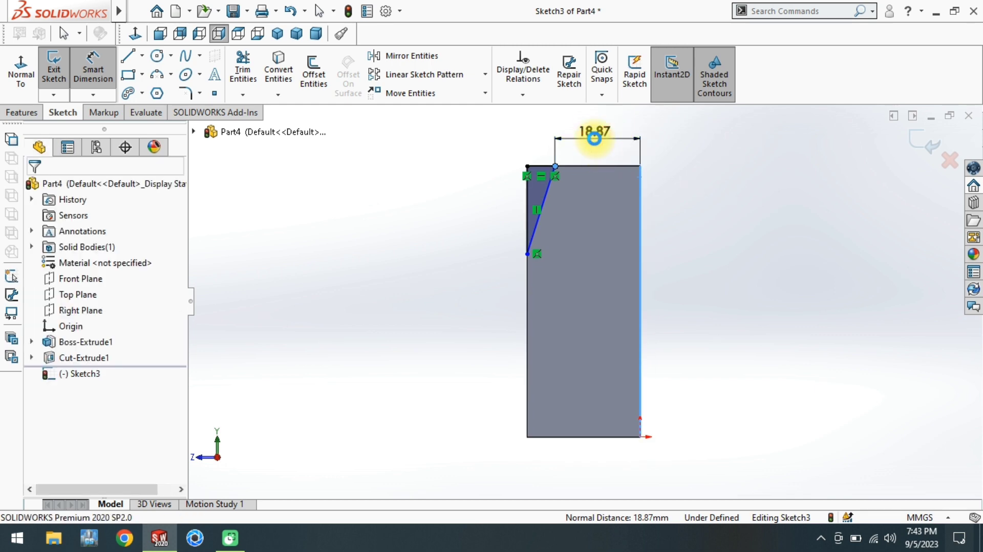
{"action": "key", "text": "Return"}
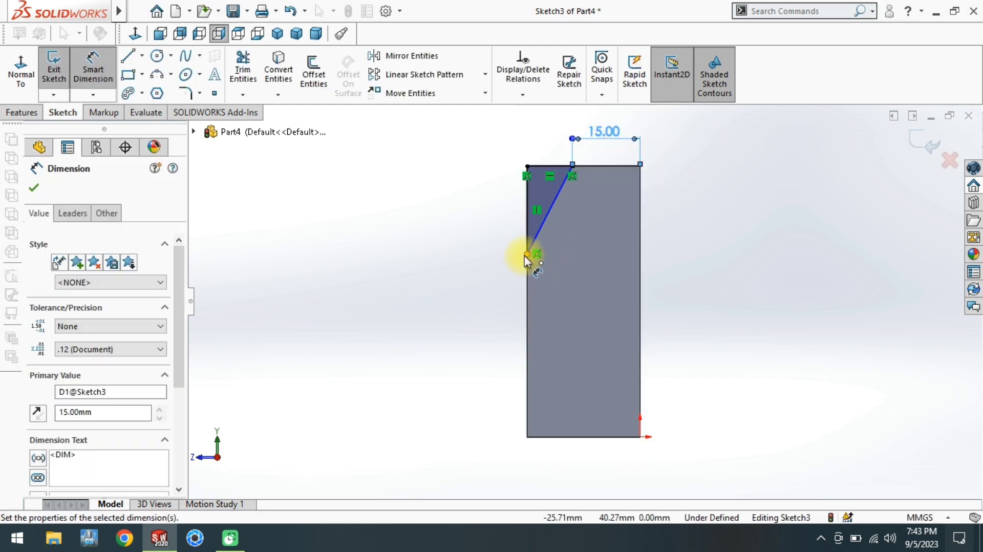
- Dimension the triangle's lower corner 35 mm above the bottom edge of the side face
{"action": "left_click", "coordinate": [527, 254]}
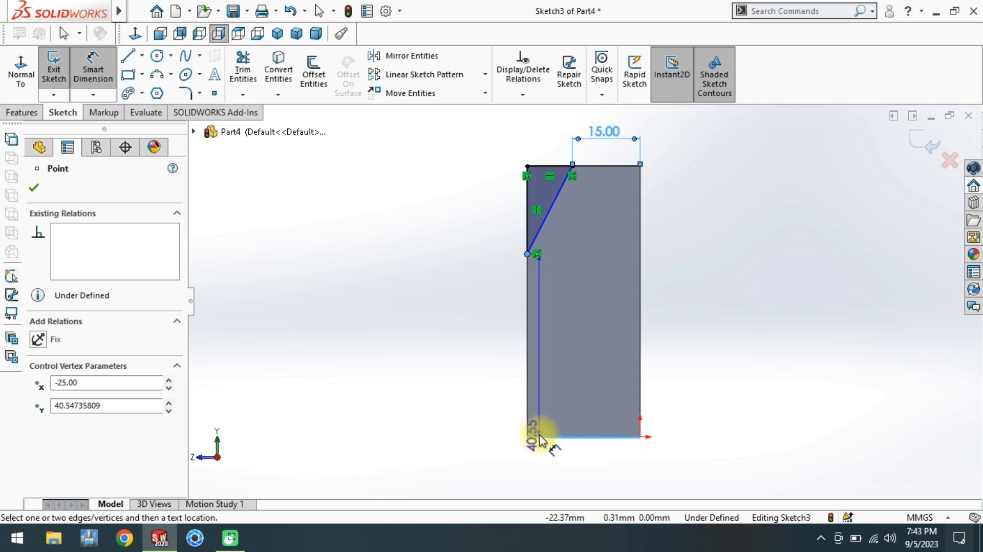
{"action": "left_click", "coordinate": [538, 436]}
{"action": "left_click", "coordinate": [468, 360]}
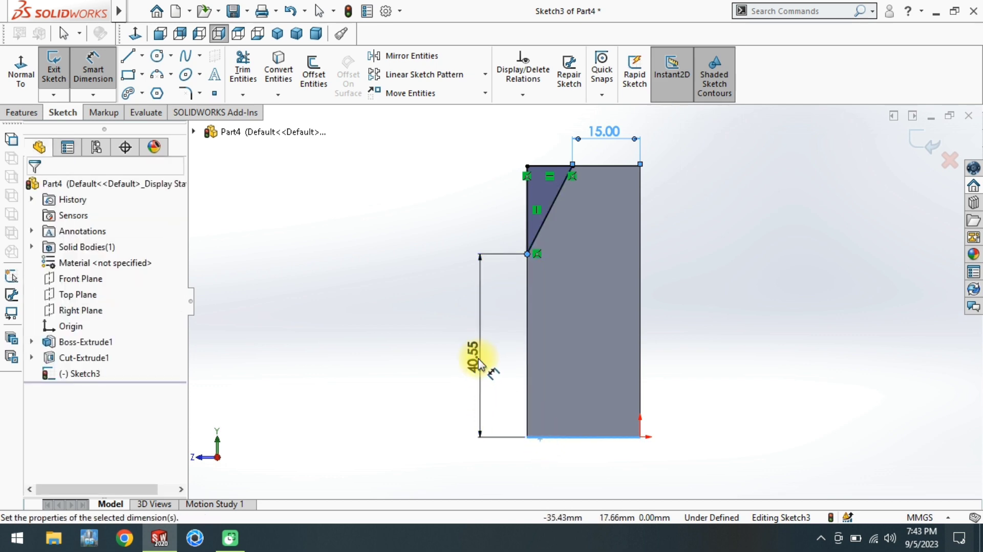
{"action": "type", "text": "35"}
{"action": "key", "text": "Return"}
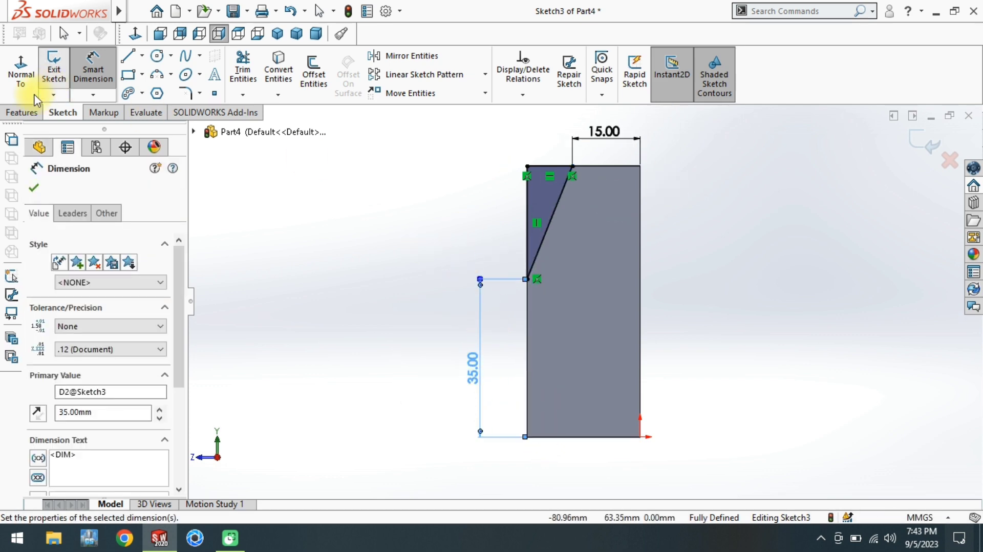
- Cut the side-face triangle through the block with a blind extruded cut 40 mm deep
{"action": "left_click", "coordinate": [23, 112]}
{"action": "left_click", "coordinate": [205, 63]}
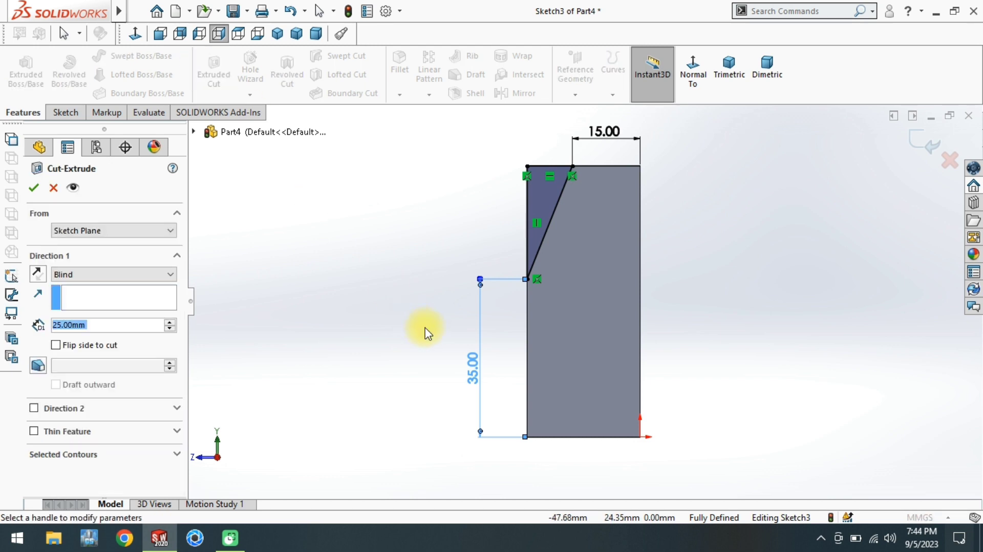
{"action": "left_click_drag", "start_coordinate": [536, 217], "coordinate": [504, 217]}
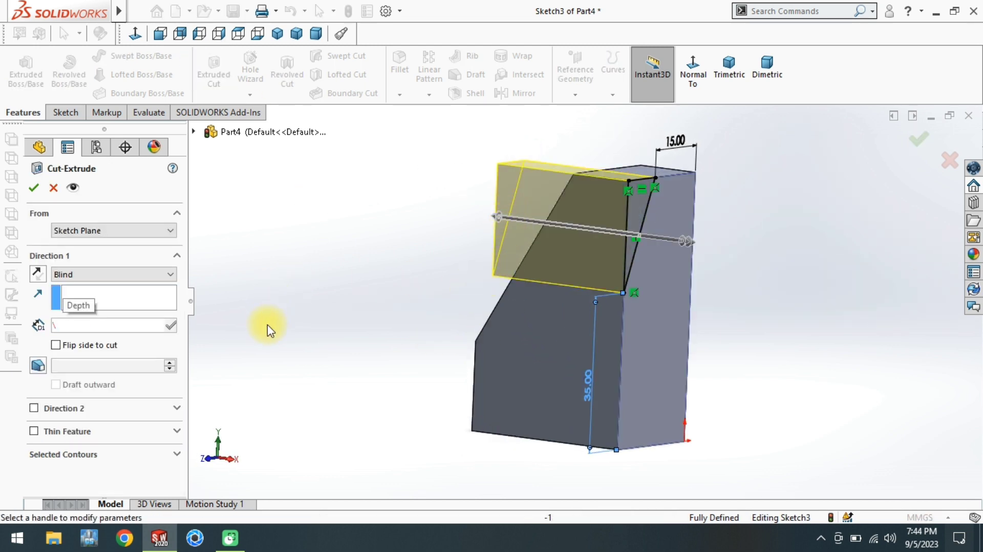
{"action": "key", "text": "BackSpace"}
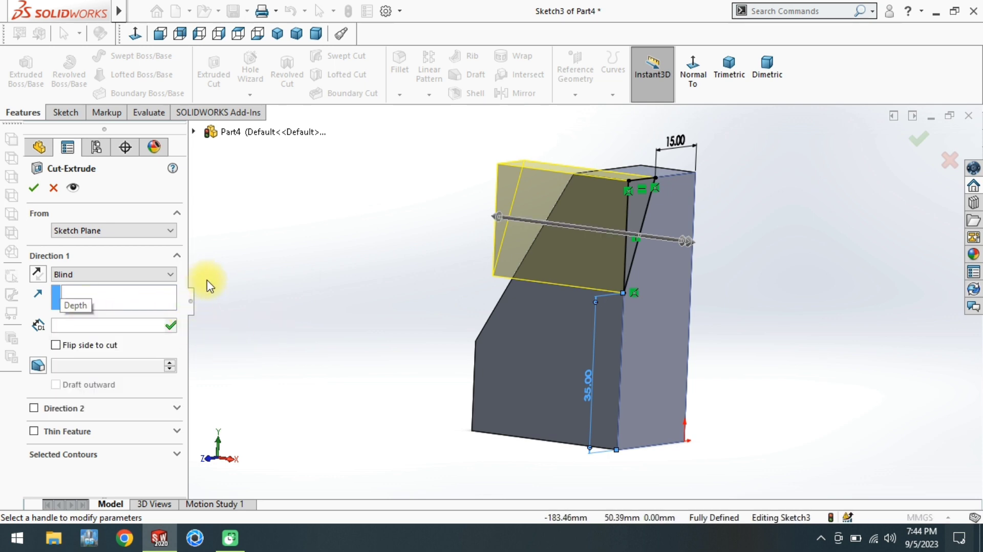
{"action": "left_click", "coordinate": [34, 189]}
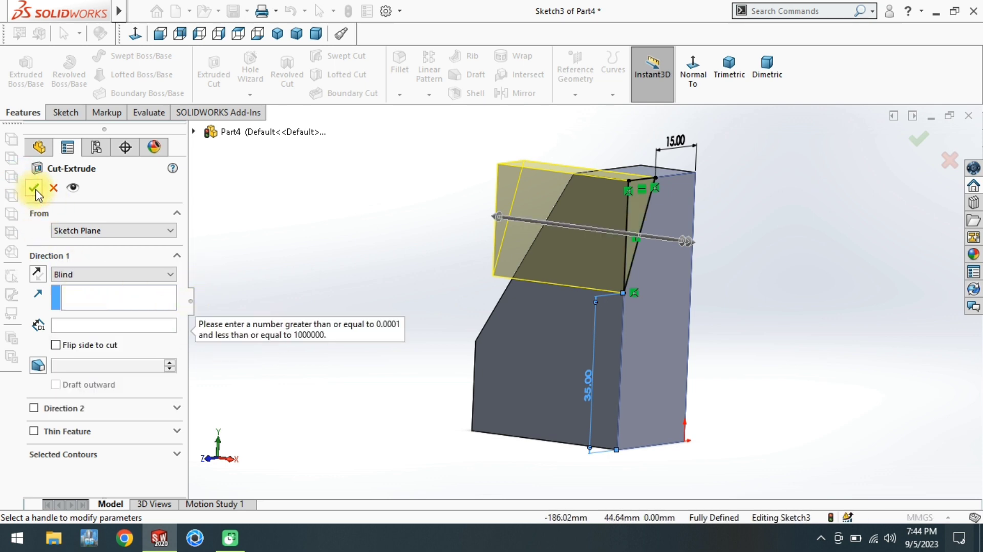
{"action": "left_click", "coordinate": [88, 326]}
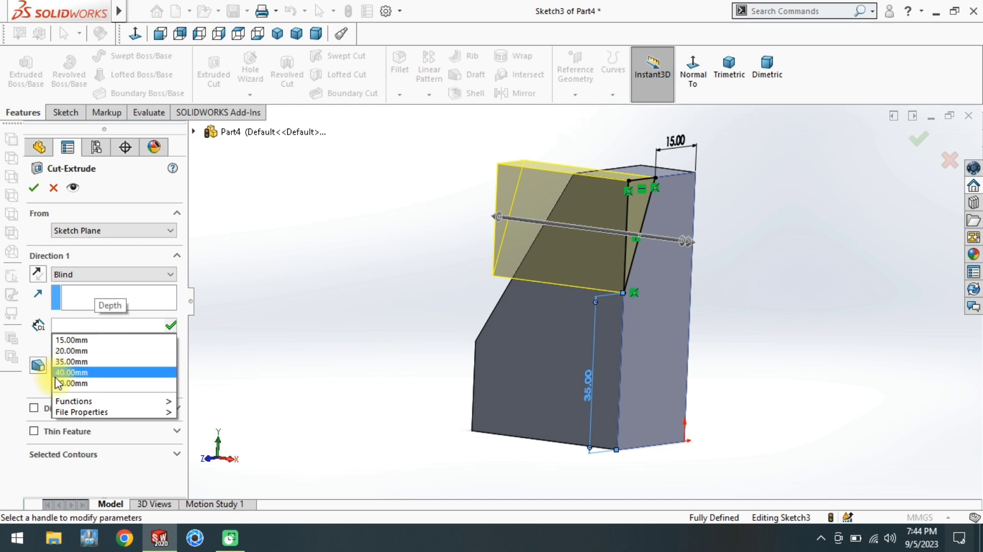
{"action": "left_click", "coordinate": [76, 374]}
{"action": "left_click", "coordinate": [33, 189]}
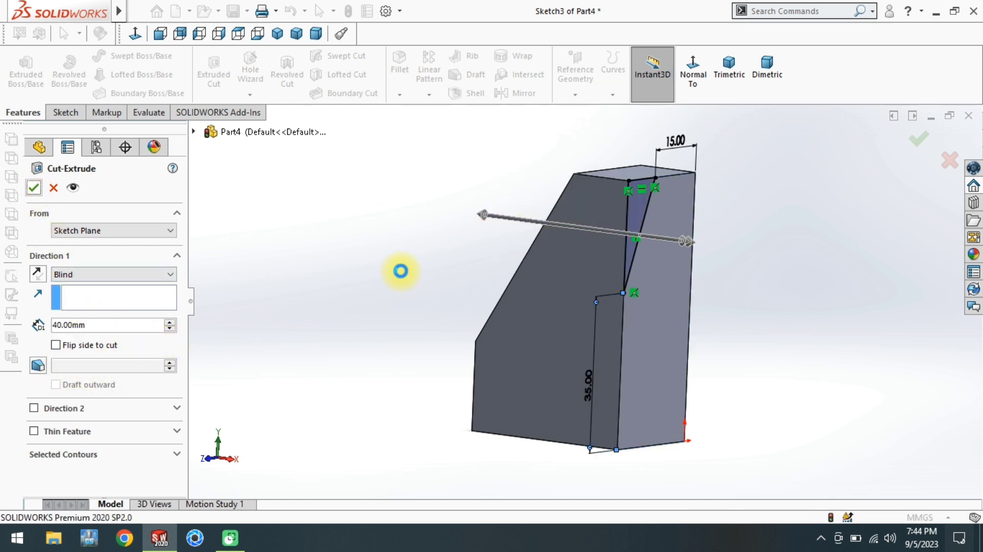
{"action": "middle_click_drag", "start_coordinate": [413, 273], "coordinate": [546, 506]}
{"action": "left_click", "coordinate": [612, 307]}
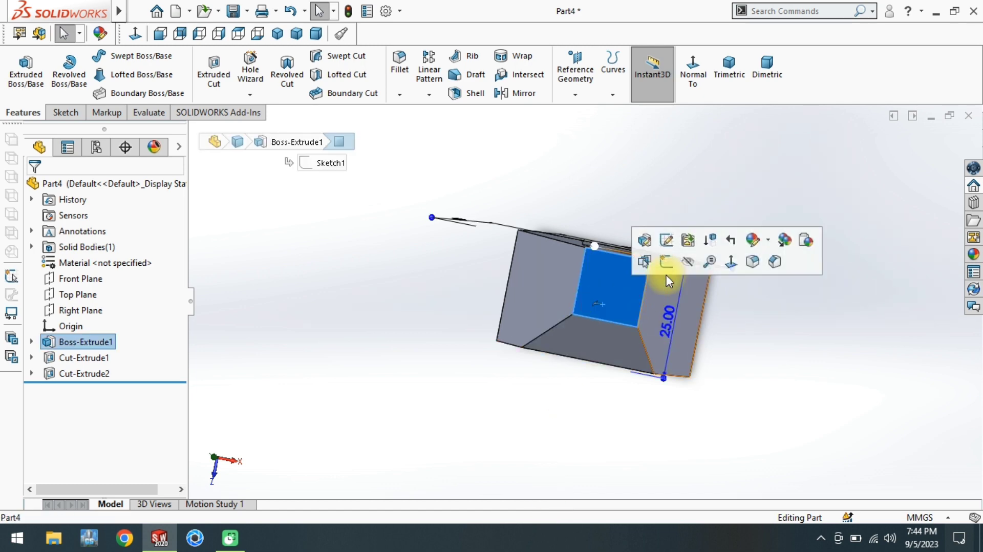
{"action": "left_click", "coordinate": [742, 260]}
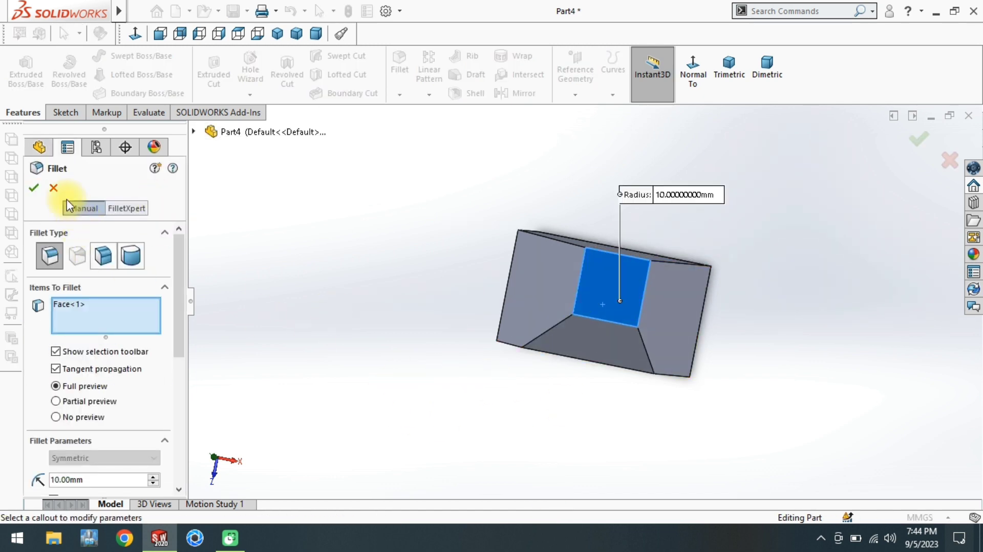
{"action": "left_click", "coordinate": [53, 188]}
- Examine the cut block straight onto its top face and in trimetric and isometric views from different sides
{"action": "left_click", "coordinate": [594, 289]}
{"action": "left_click", "coordinate": [726, 250]}
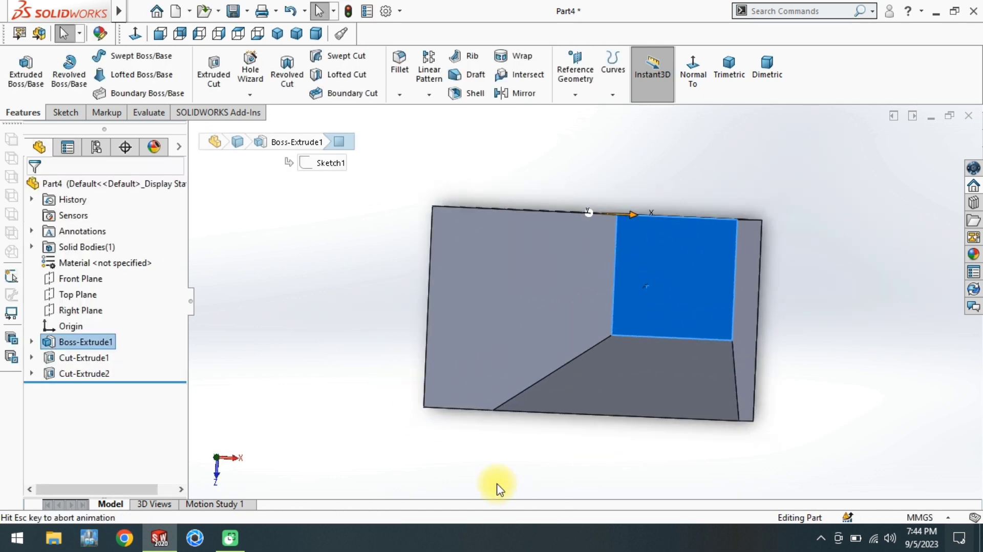
{"action": "left_click", "coordinate": [330, 364]}
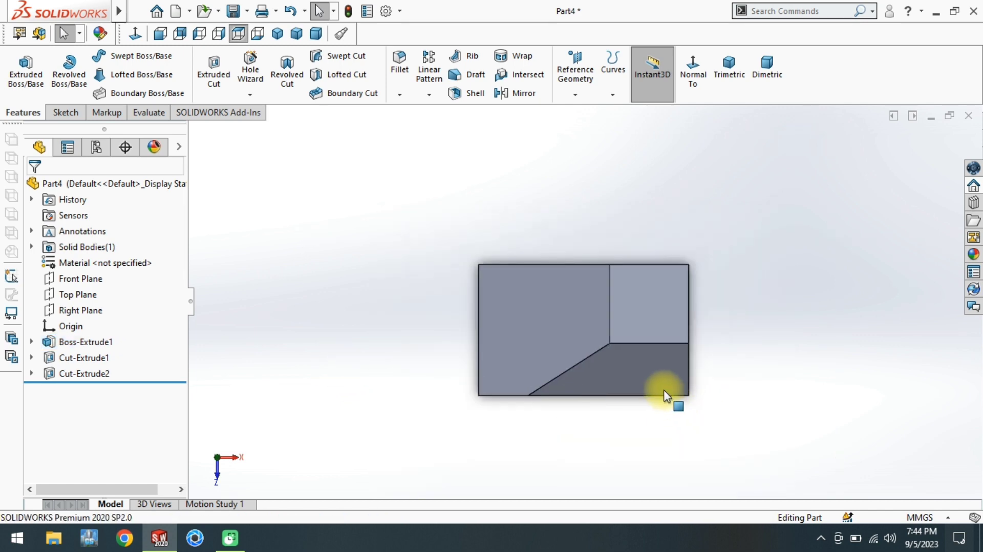
{"action": "scroll", "coordinate": [671, 400], "scroll_direction": "down", "scroll_amount": 1}
{"action": "middle_click_drag", "start_coordinate": [601, 425], "coordinate": [586, 314]}
{"action": "left_click", "coordinate": [292, 35]}
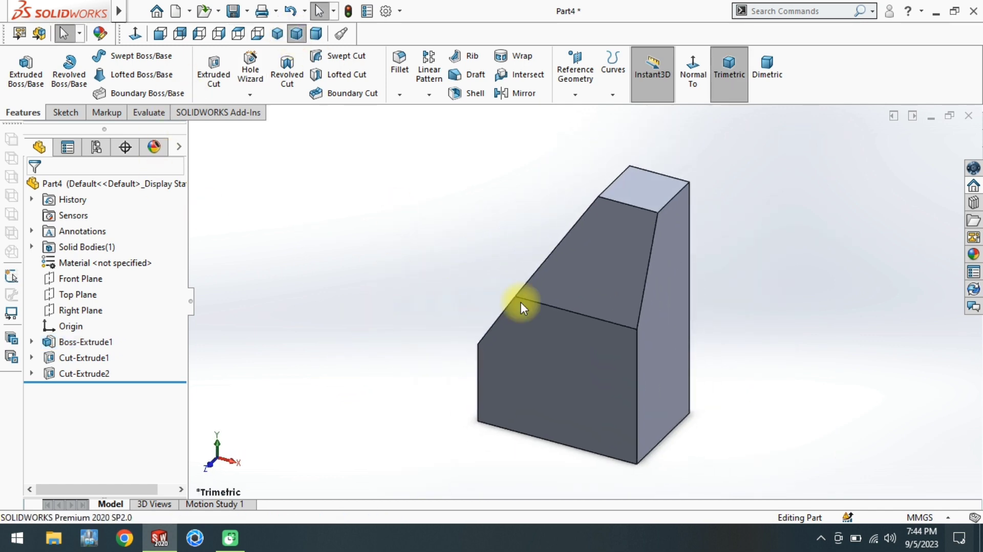
{"action": "key", "text": "space"}
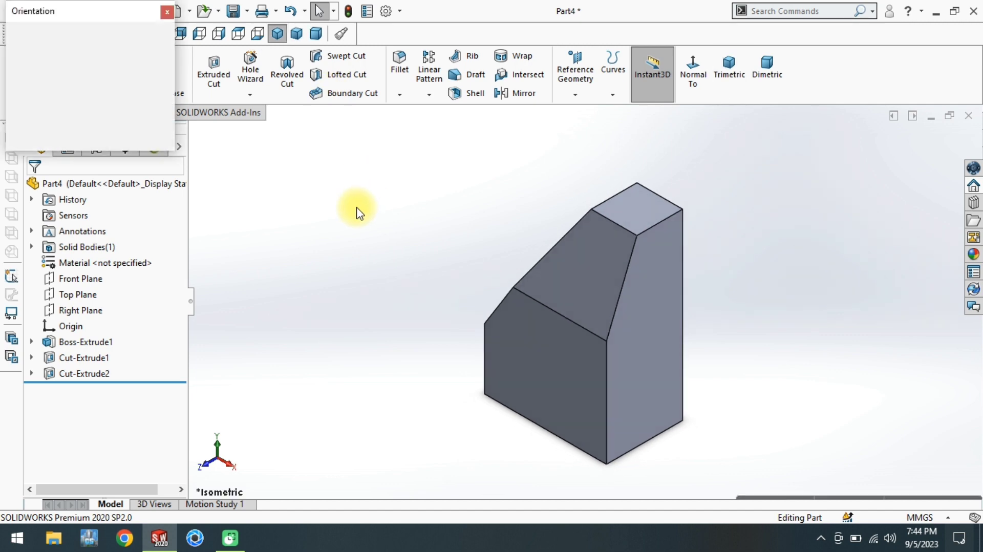
{"action": "left_click", "coordinate": [362, 293]}
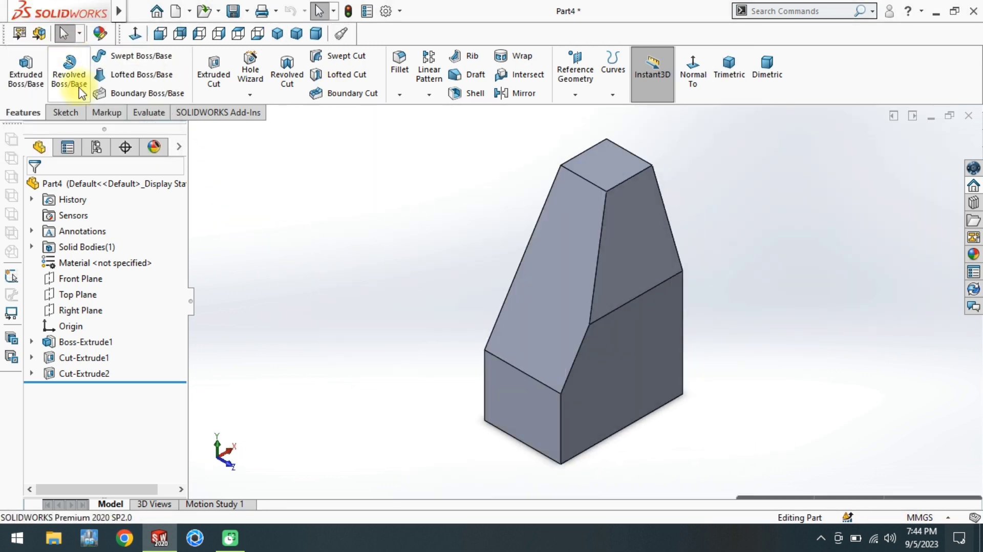
- Apply a green colour appearance to the whole part
{"action": "left_click", "coordinate": [100, 35]}
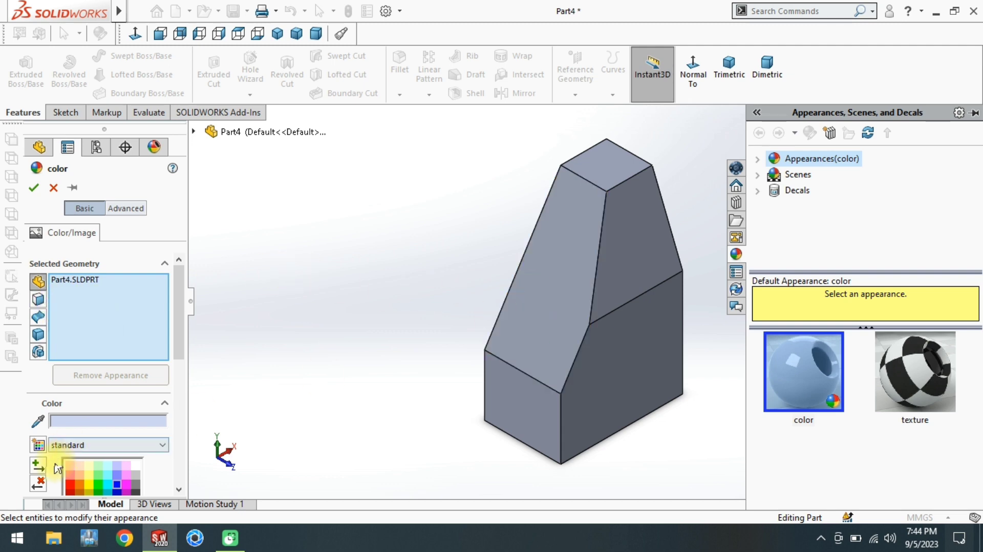
{"action": "left_click", "coordinate": [99, 487]}
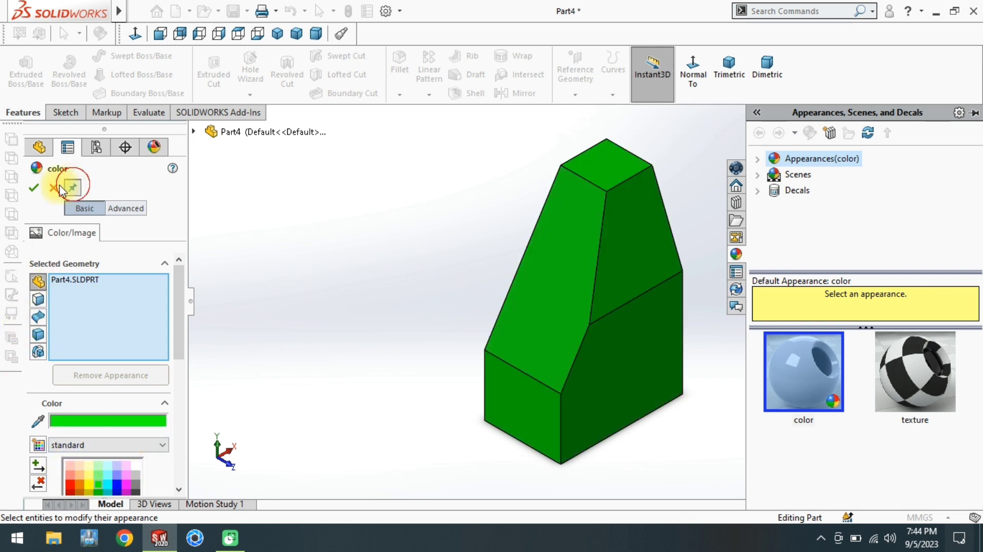
{"action": "left_click", "coordinate": [34, 188]}
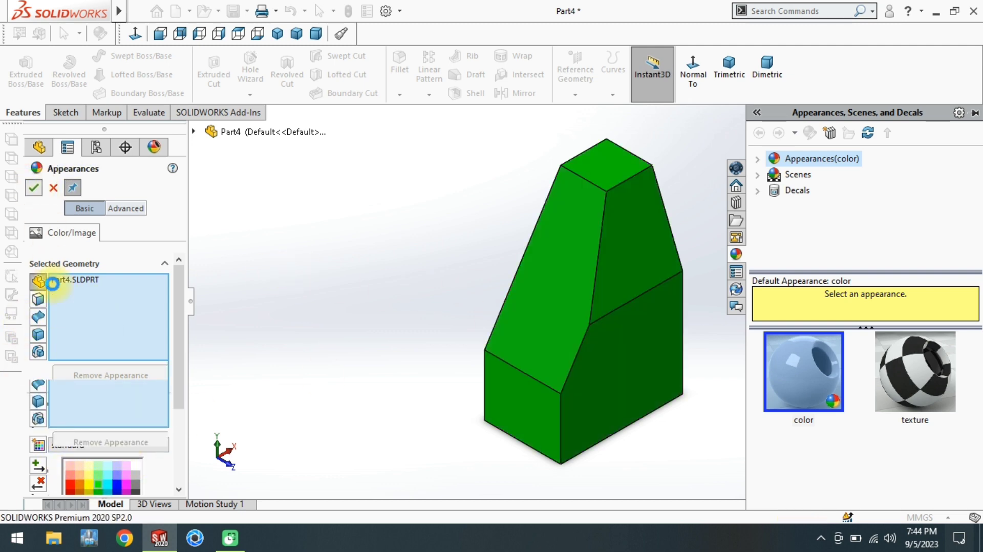
- Colour the two sloping cut faces blue
{"action": "left_click", "coordinate": [180, 352]}
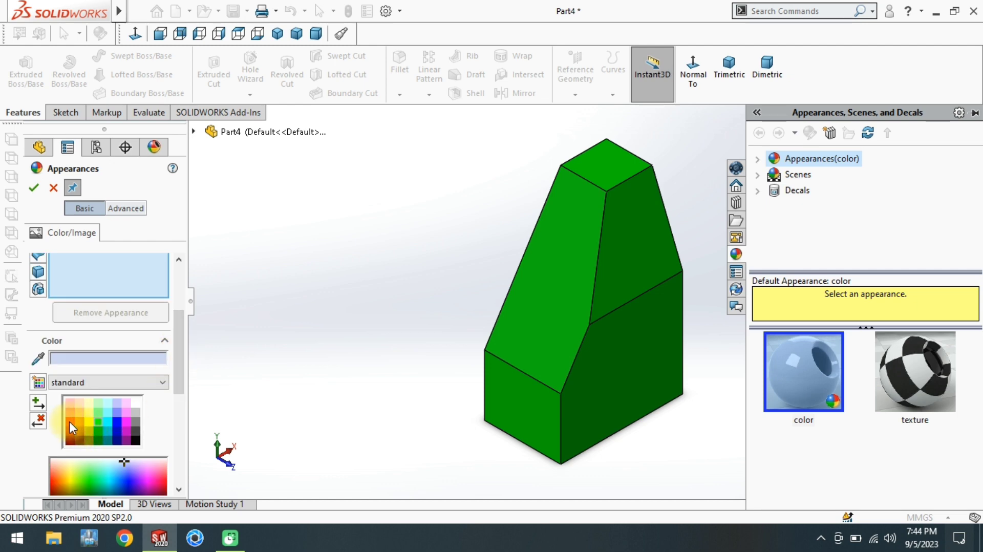
{"action": "left_click", "coordinate": [118, 421]}
{"action": "left_click", "coordinate": [543, 260]}
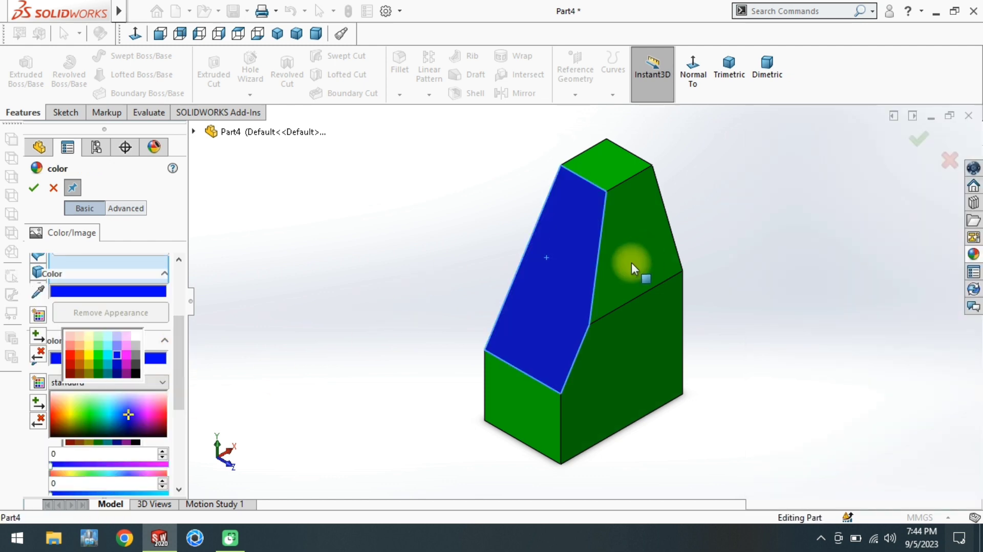
{"action": "left_click", "coordinate": [633, 268]}
{"action": "left_click", "coordinate": [34, 188]}
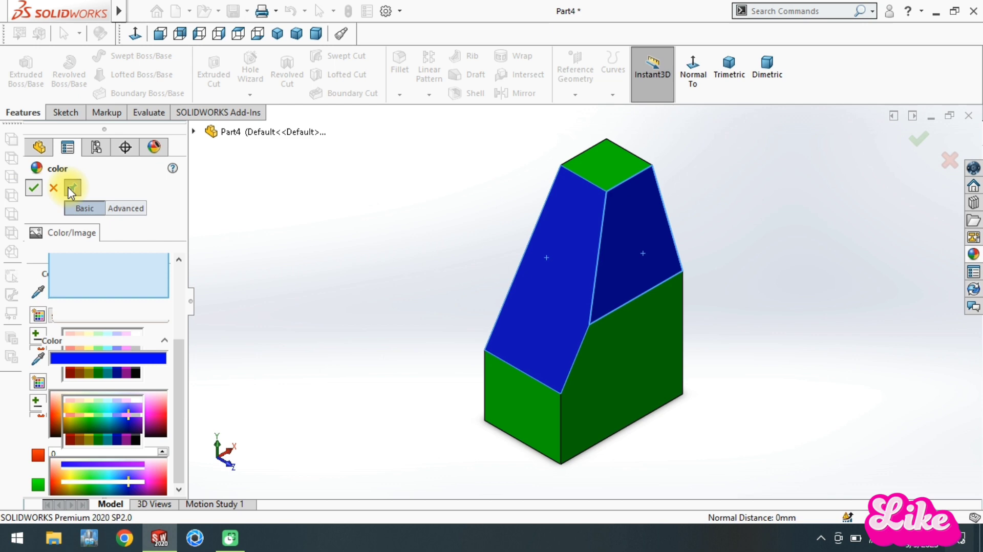
{"action": "left_click", "coordinate": [34, 188]}
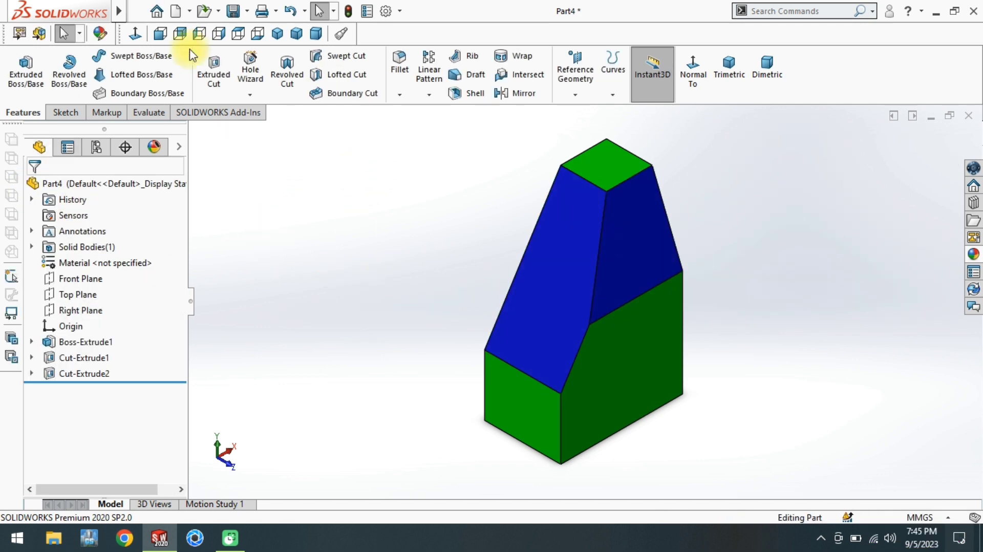
- Examine the coloured part in isometric and dimetric views and from the side showing both sloping faces
{"action": "left_click", "coordinate": [278, 33]}
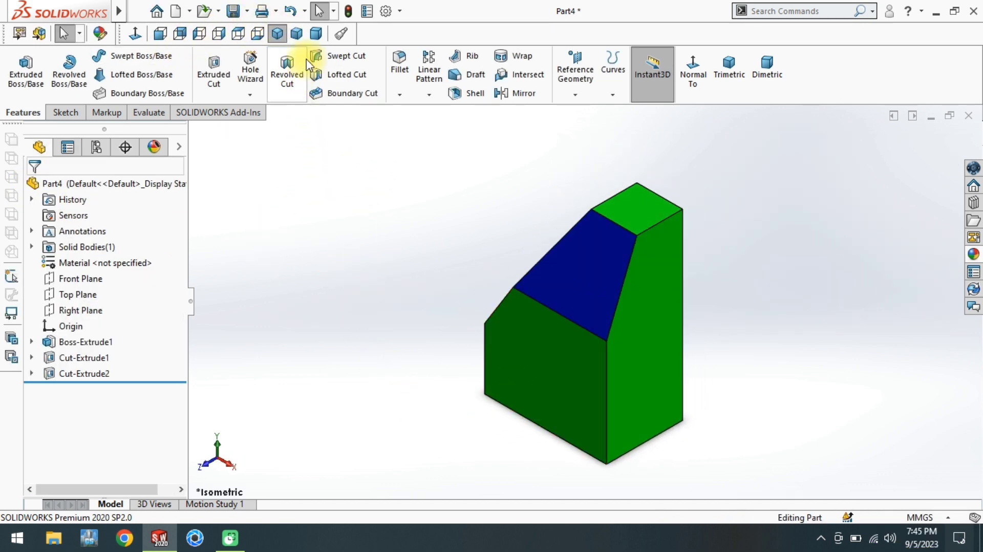
{"action": "left_click", "coordinate": [316, 34]}
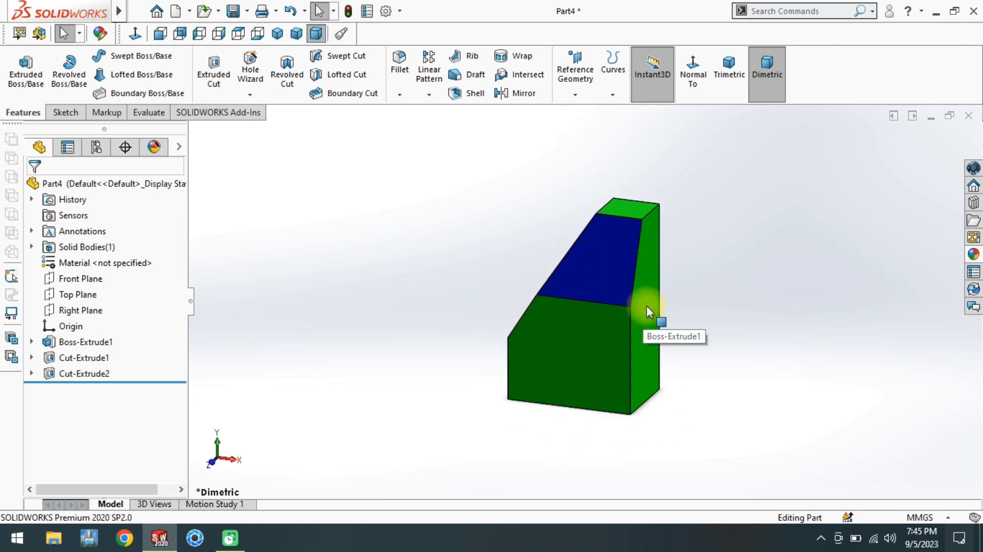
{"action": "scroll", "coordinate": [679, 292], "scroll_direction": "down", "scroll_amount": 2}
{"action": "scroll", "coordinate": [678, 292], "scroll_direction": "up", "scroll_amount": 2}
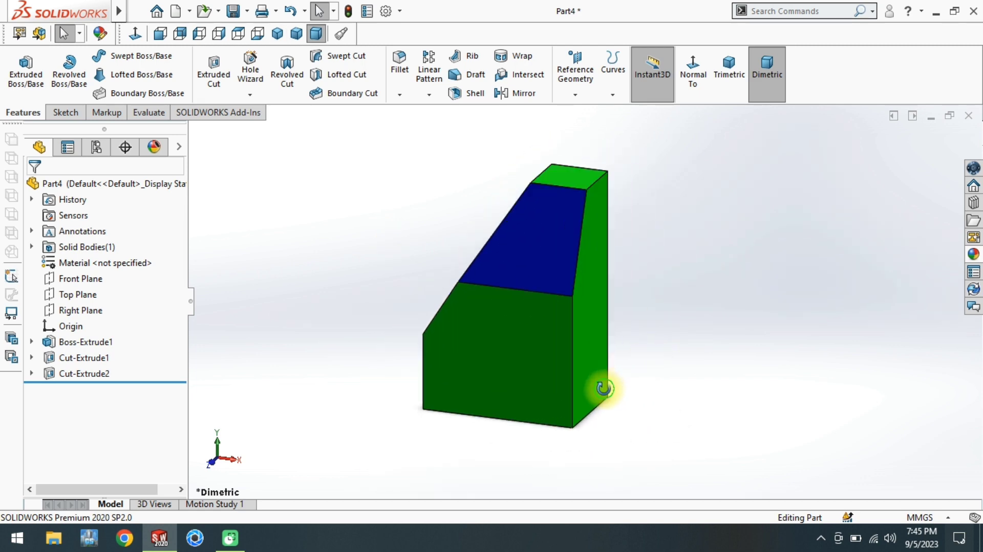
{"action": "middle_click_drag", "start_coordinate": [603, 387], "coordinate": [460, 379]}
{"action": "scroll", "coordinate": [715, 346], "scroll_direction": "up", "scroll_amount": 2}
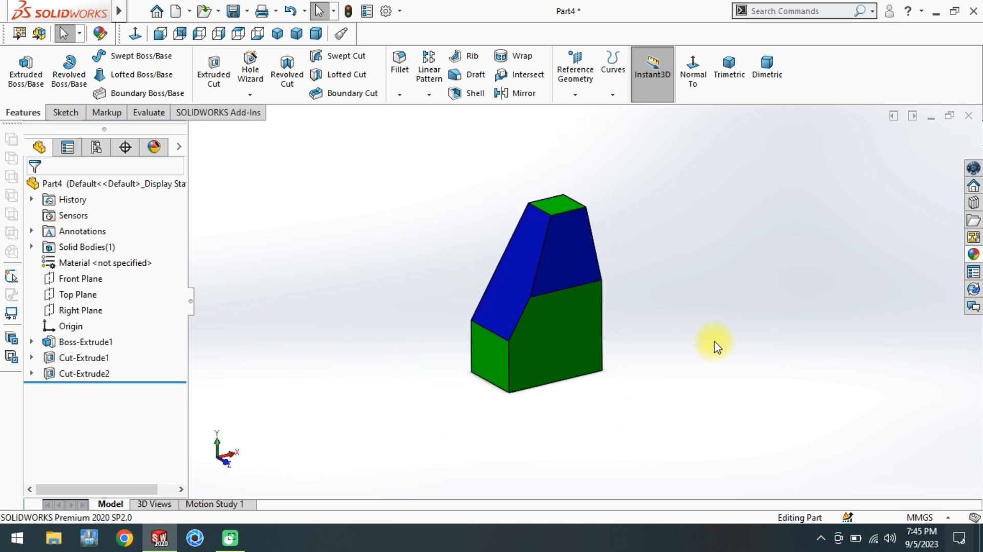
{"action": "scroll", "coordinate": [715, 347], "scroll_direction": "down", "scroll_amount": 3}
{"action": "scroll", "coordinate": [685, 343], "scroll_direction": "up", "scroll_amount": 3}
{"action": "scroll", "coordinate": [523, 249], "scroll_direction": "down", "scroll_amount": 3}
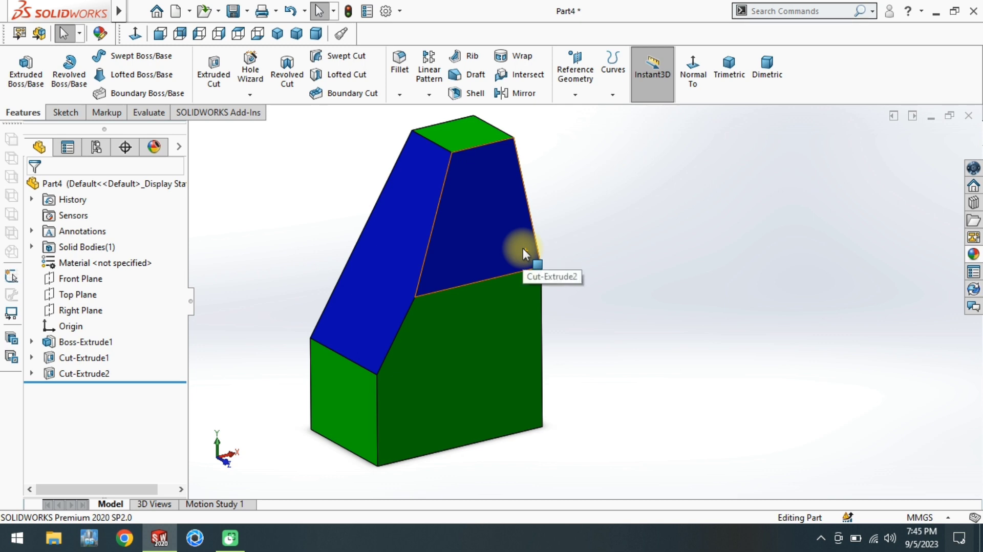
{"action": "scroll", "coordinate": [523, 248], "scroll_direction": "up", "scroll_amount": 1}
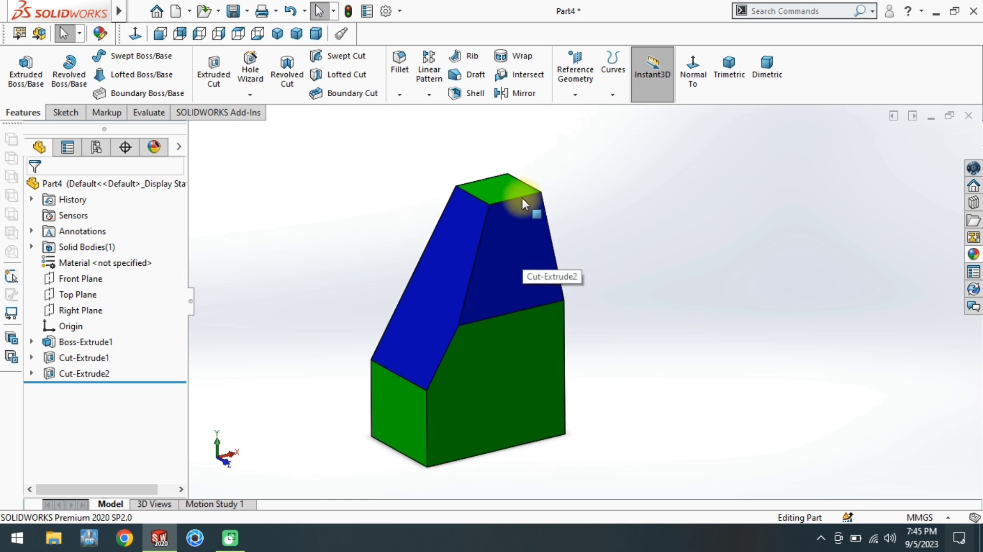
{"action": "scroll", "coordinate": [594, 285], "scroll_direction": "down", "scroll_amount": 1}
{"action": "scroll", "coordinate": [588, 345], "scroll_direction": "up", "scroll_amount": 1}
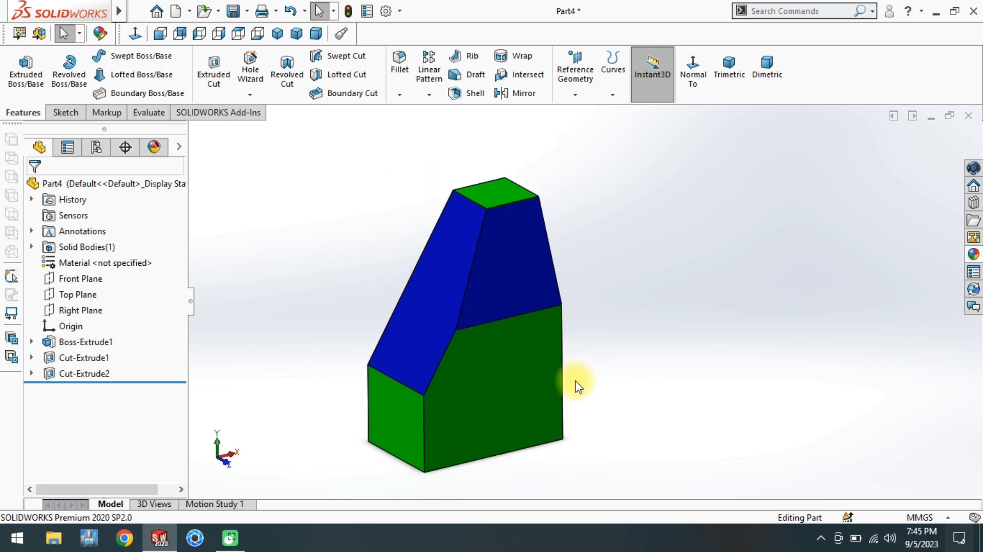
{"action": "scroll", "coordinate": [577, 386], "scroll_direction": "down", "scroll_amount": 1}
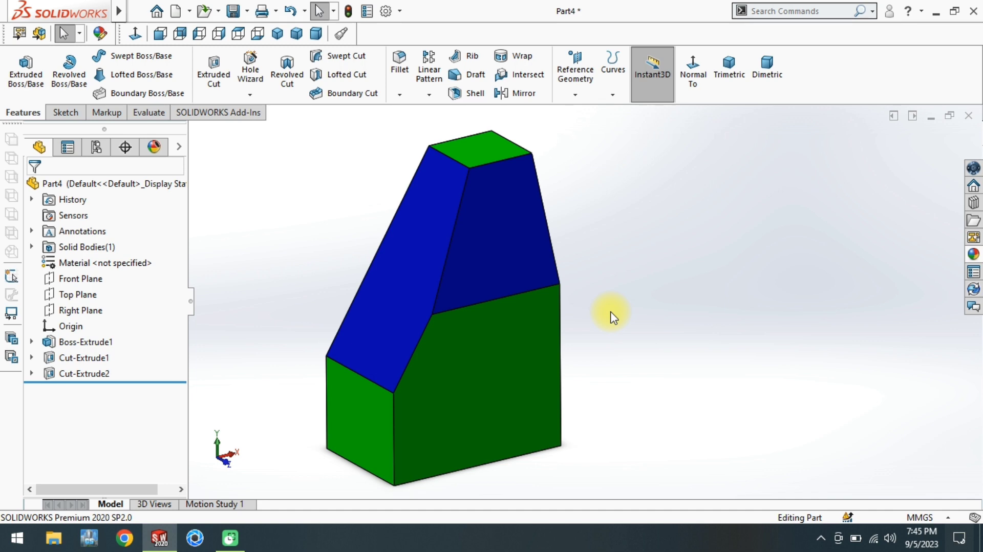
- Save the part as 40 in the BOOK 1 folder, replacing the existing file of that name
{"action": "key", "text": "ctrl+s"}
{"action": "type", "text": "40"}
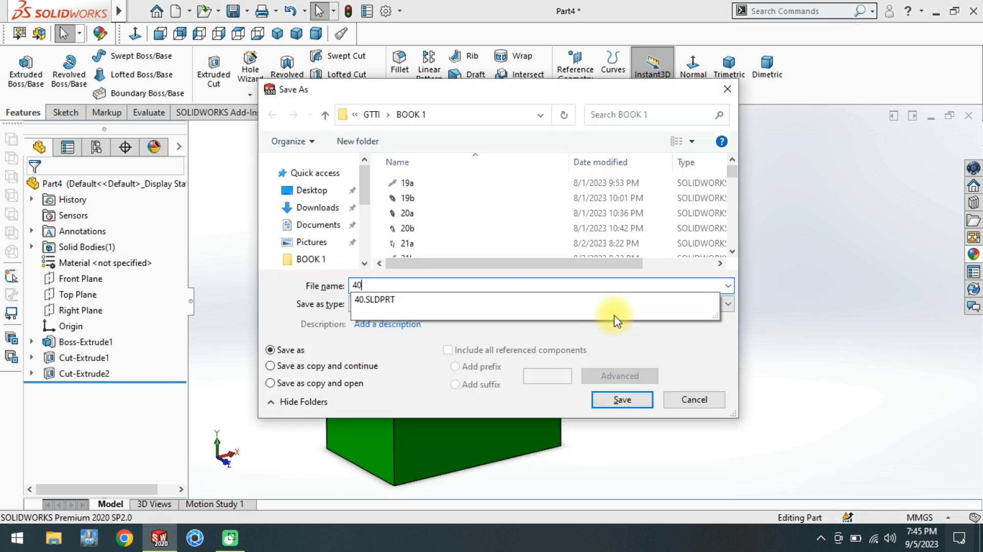
{"action": "key", "text": "Return"}
{"action": "key", "text": "Return"}
{"action": "key", "text": "Return"}
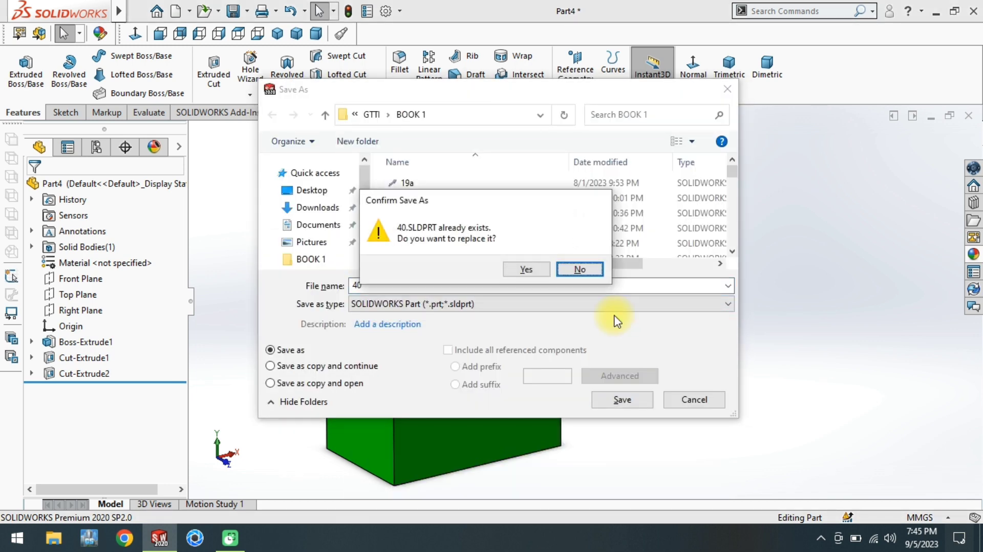
{"action": "key", "text": "Return"}
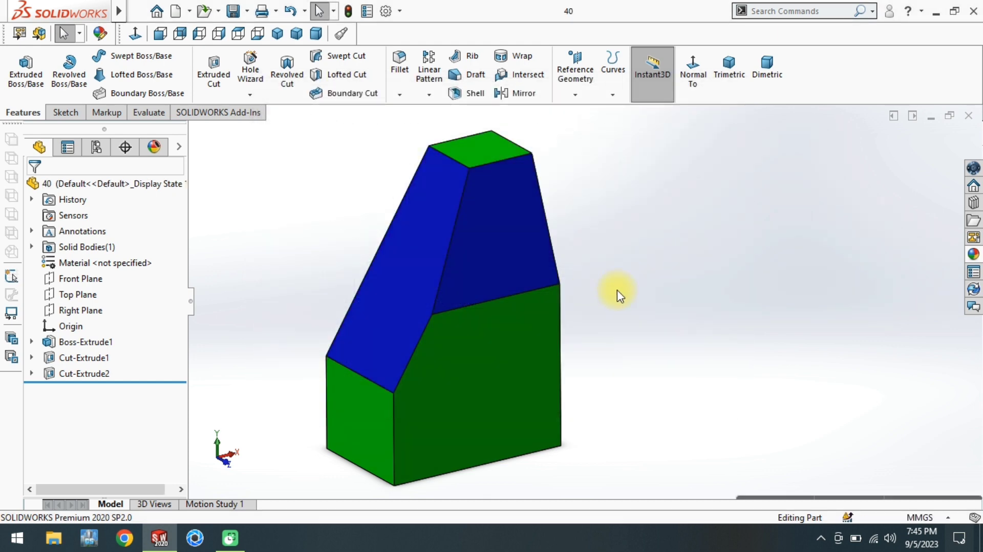
- Create a new drawing with the sheet format a4 210,297 YT.slddrt and dismiss the automatic model view insertion
{"action": "key", "text": "ctrl+n"}
{"action": "key", "text": "Return"}
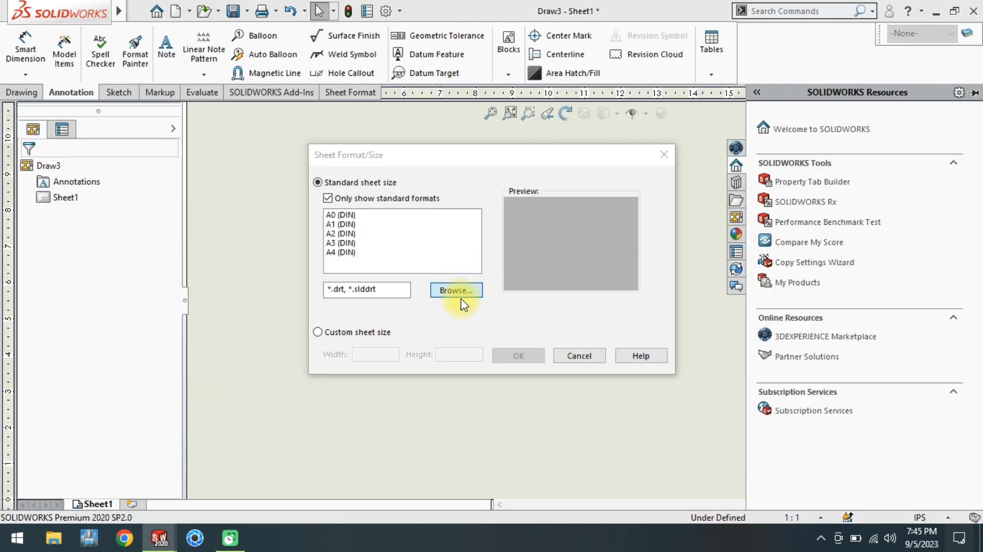
{"action": "left_click", "coordinate": [459, 289]}
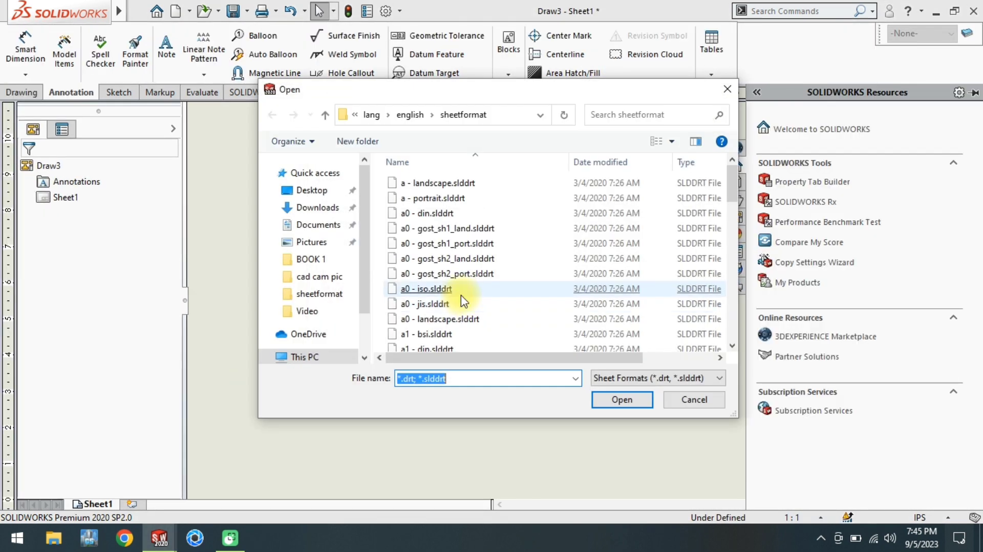
{"action": "type", "text": "a4"}
{"action": "left_click", "coordinate": [478, 528]}
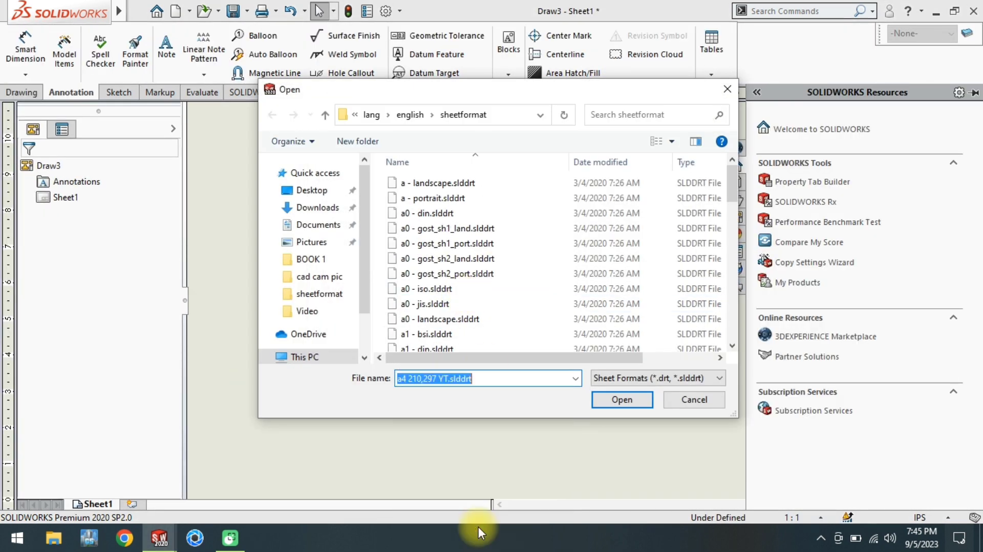
{"action": "key", "text": "Return"}
{"action": "left_click", "coordinate": [509, 354]}
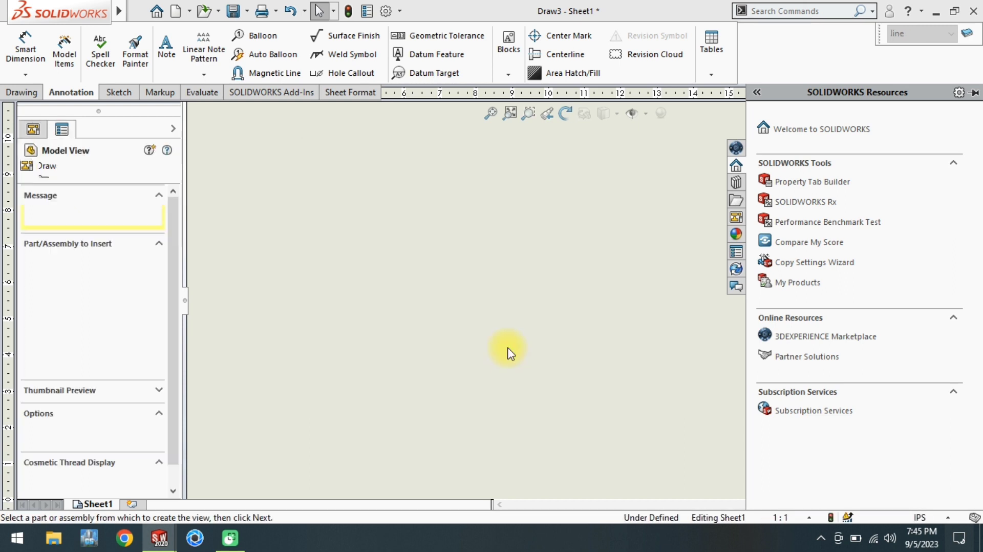
{"action": "left_click", "coordinate": [44, 171]}
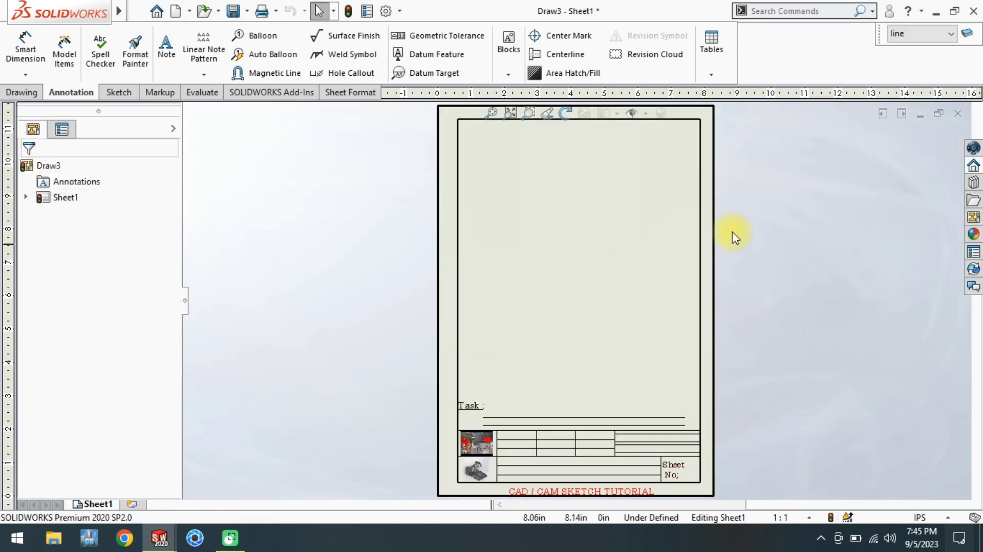
- Place the current-orientation view of part 40 centrally near the sheet's upper edge and display it shaded with edges
{"action": "left_click", "coordinate": [975, 217]}
{"action": "left_click", "coordinate": [810, 111]}
{"action": "left_click", "coordinate": [801, 127]}
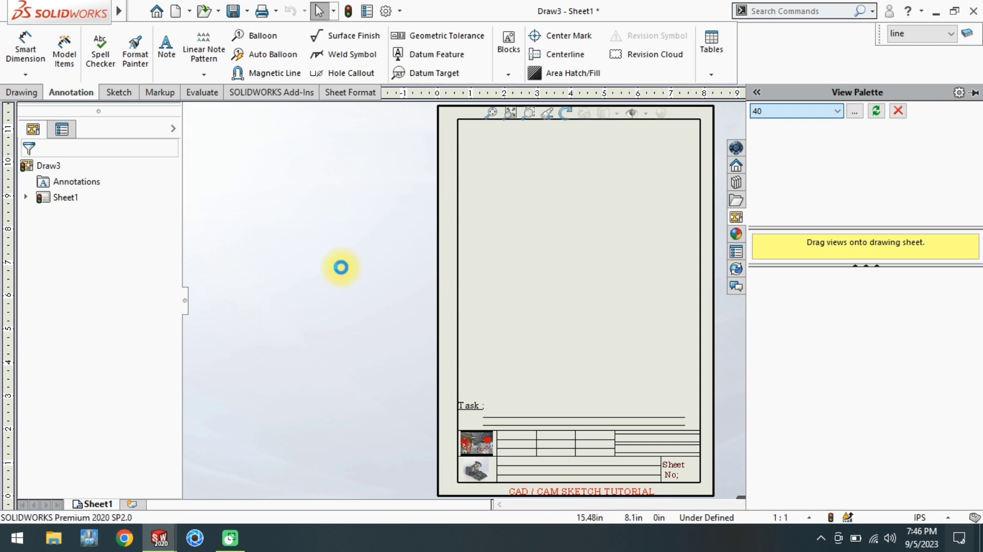
{"action": "scroll", "coordinate": [791, 394], "scroll_direction": "down", "scroll_amount": 1}
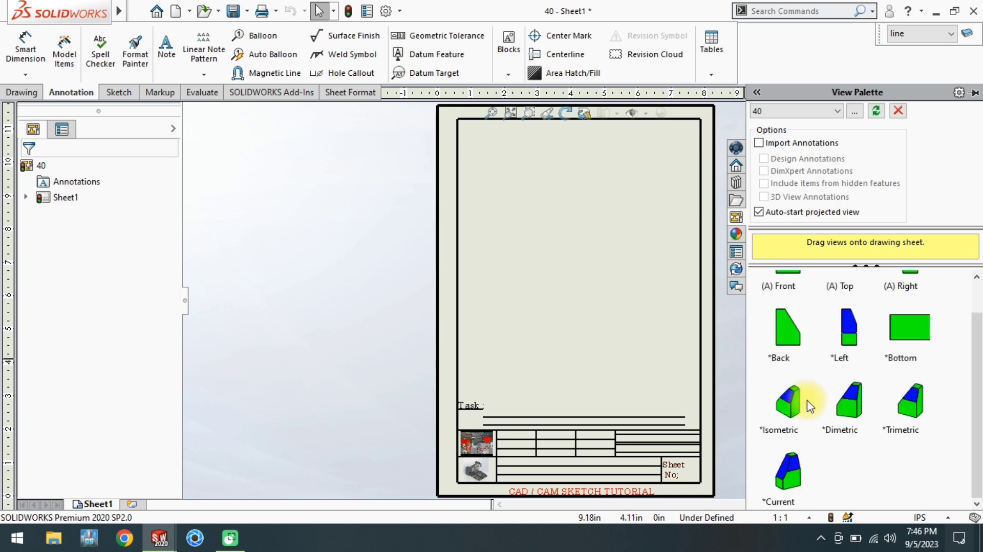
{"action": "left_click_drag", "start_coordinate": [801, 481], "coordinate": [573, 182]}
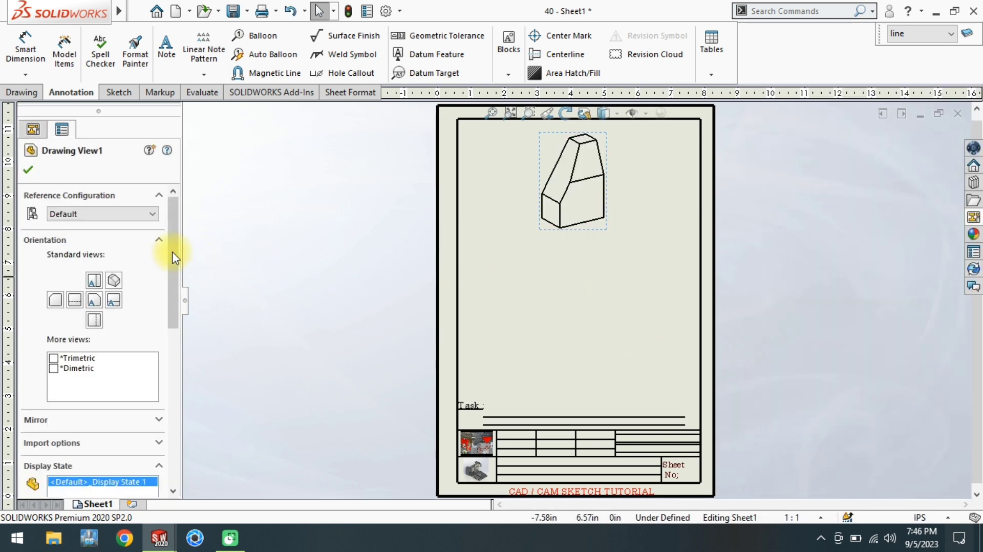
{"action": "scroll", "coordinate": [175, 248], "scroll_direction": "down", "scroll_amount": 3}
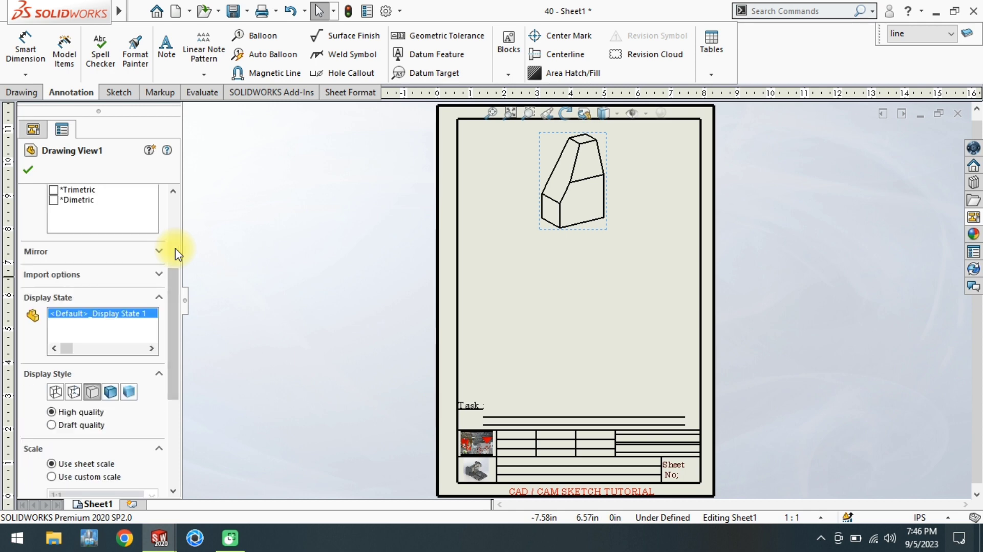
{"action": "scroll", "coordinate": [175, 248], "scroll_direction": "down", "scroll_amount": 2}
{"action": "left_click", "coordinate": [27, 169]}
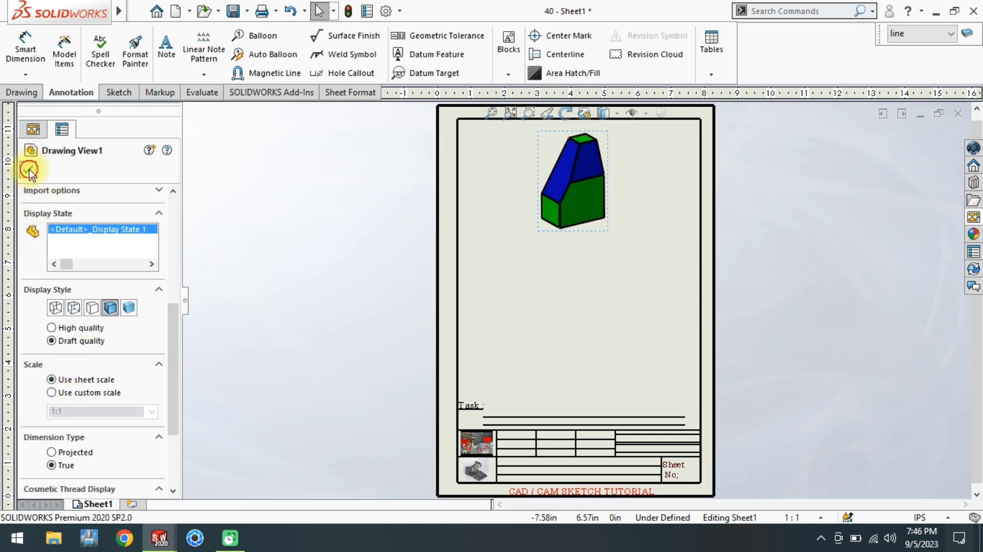
- Place the front view of part 40 below the shaded view, with projected views to its left and above it
{"action": "scroll", "coordinate": [581, 202], "scroll_direction": "down", "scroll_amount": 2}
{"action": "scroll", "coordinate": [580, 198], "scroll_direction": "up", "scroll_amount": 2}
{"action": "scroll", "coordinate": [582, 211], "scroll_direction": "down", "scroll_amount": 3}
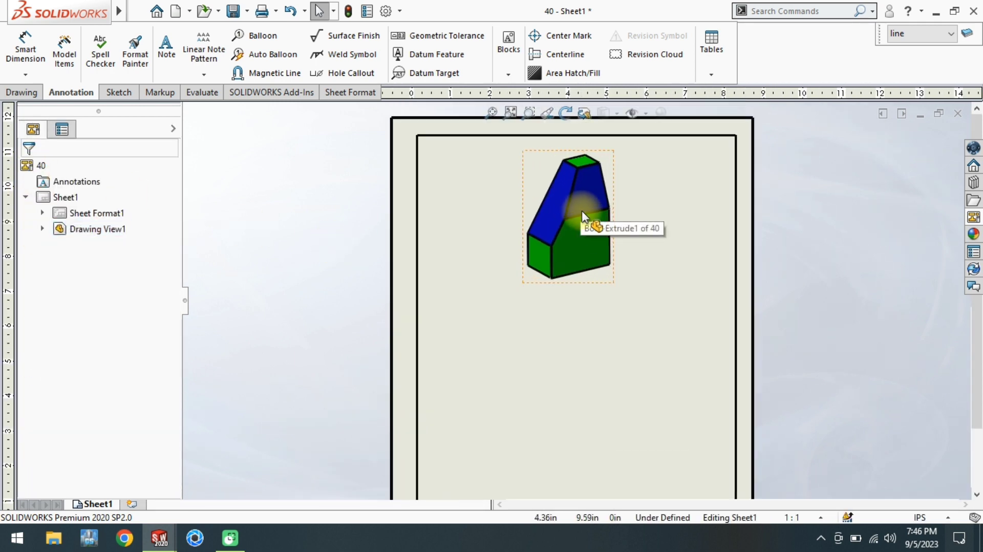
{"action": "scroll", "coordinate": [548, 358], "scroll_direction": "up", "scroll_amount": 3}
{"action": "scroll", "coordinate": [579, 412], "scroll_direction": "down", "scroll_amount": 2}
{"action": "scroll", "coordinate": [580, 418], "scroll_direction": "up", "scroll_amount": 3}
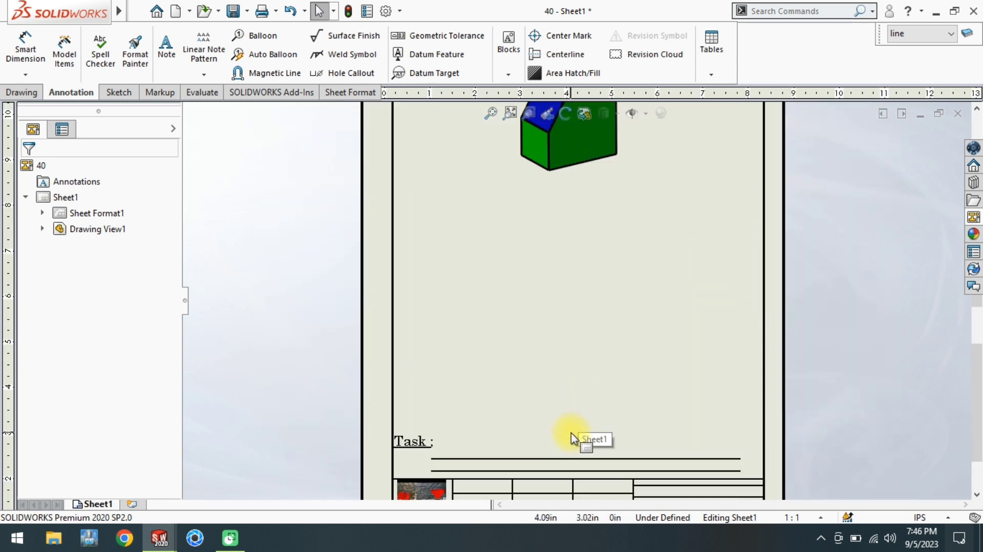
{"action": "left_click", "coordinate": [973, 217]}
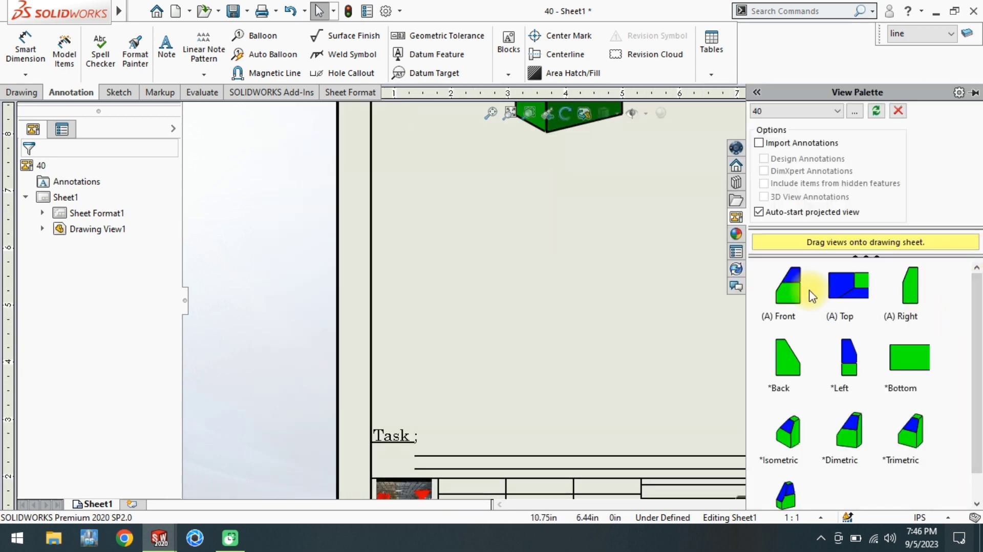
{"action": "left_click_drag", "start_coordinate": [792, 299], "coordinate": [519, 262]}
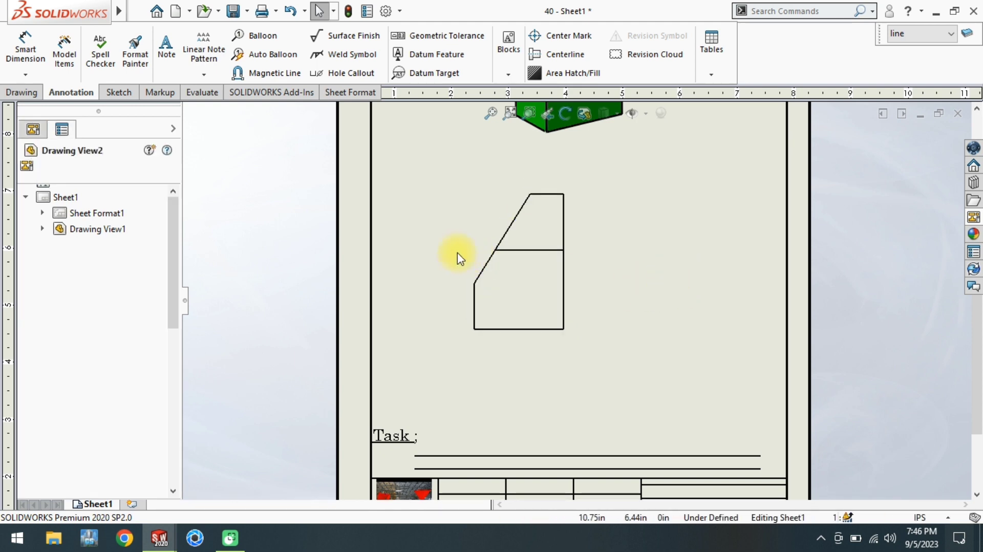
{"action": "left_click", "coordinate": [424, 270]}
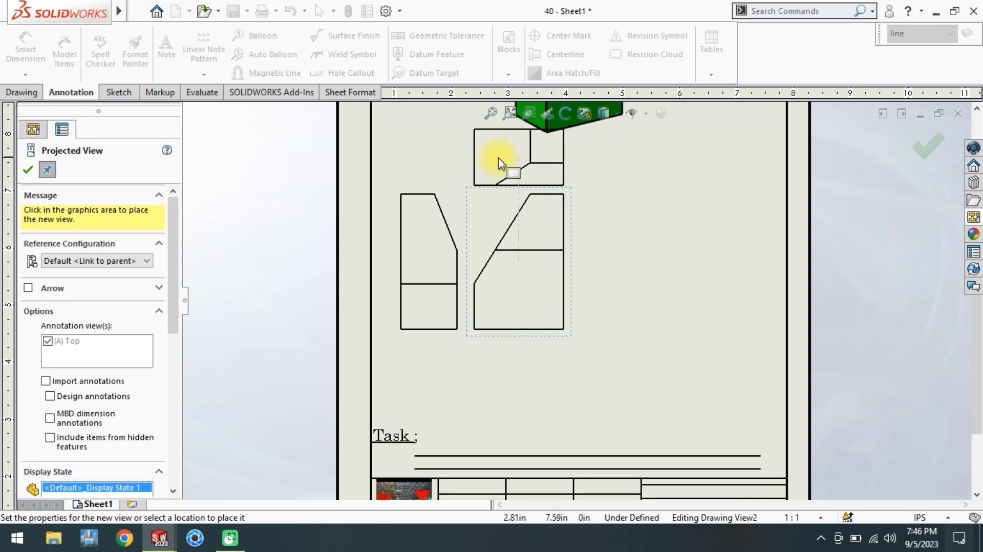
{"action": "left_click", "coordinate": [499, 161]}
{"action": "left_click", "coordinate": [28, 170]}
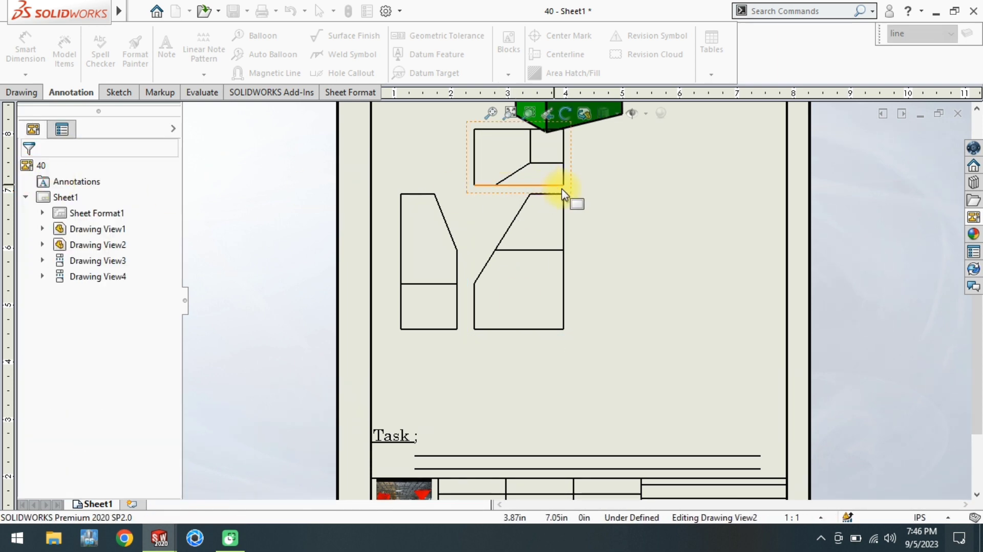
- Rearrange the orthographic views so the top view sits below the front view and the side view to its right, clear of the task line
{"action": "left_click_drag", "start_coordinate": [577, 191], "coordinate": [557, 419]}
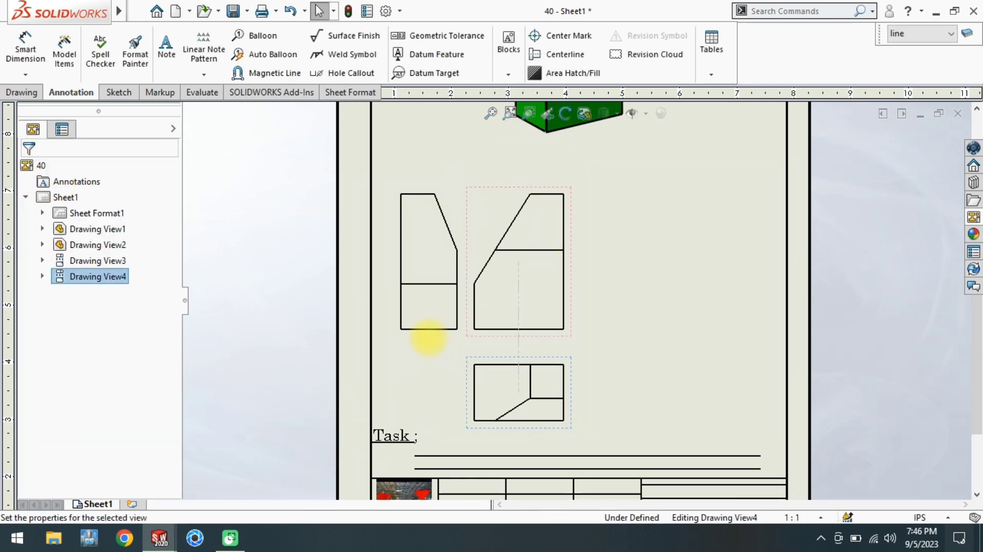
{"action": "left_click_drag", "start_coordinate": [397, 333], "coordinate": [630, 352]}
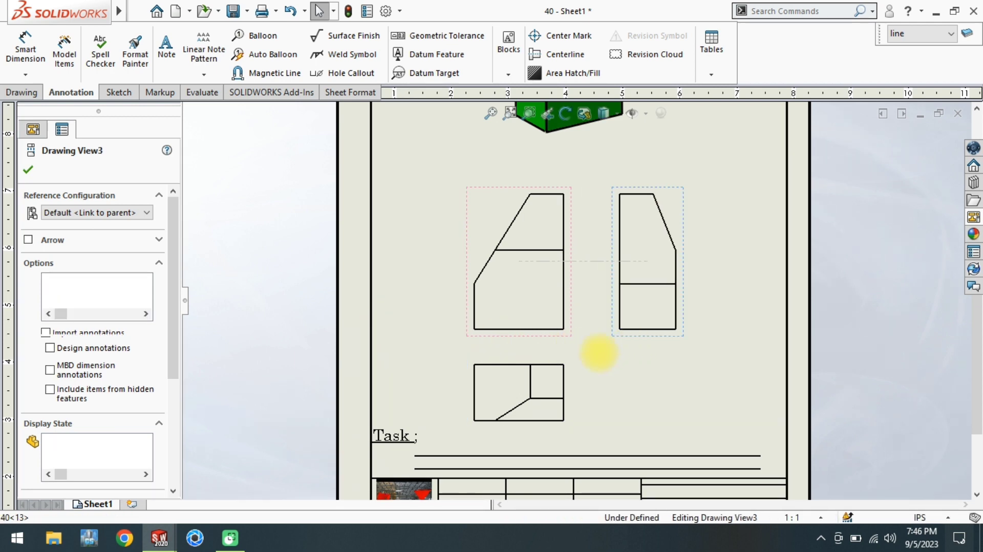
{"action": "left_click", "coordinate": [557, 344]}
{"action": "left_click_drag", "start_coordinate": [557, 339], "coordinate": [563, 319]}
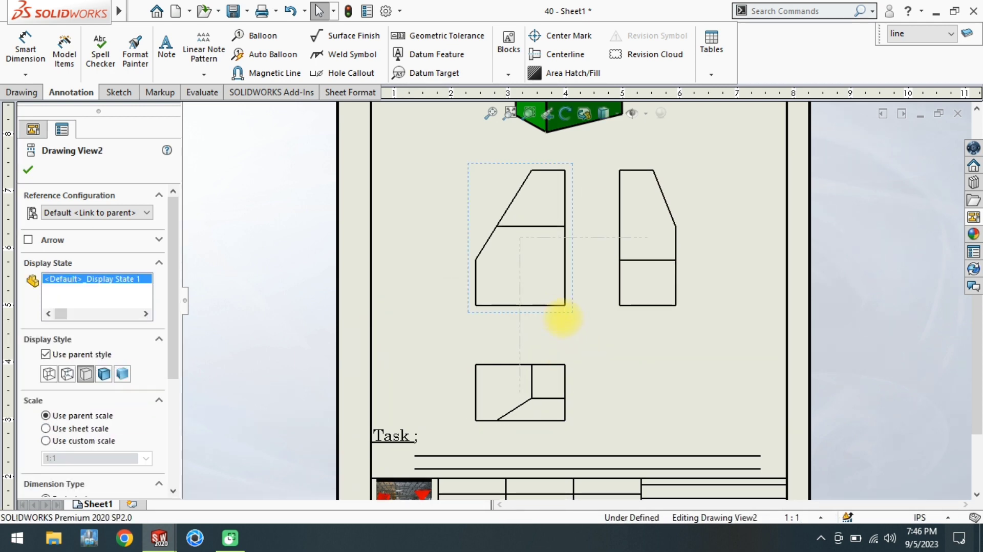
{"action": "mouse_move", "coordinate": [559, 362]}
{"action": "left_mouse_down"}
{"action": "mouse_move", "coordinate": [556, 340]}
{"action": "mouse_move", "coordinate": [556, 373]}
{"action": "mouse_move", "coordinate": [569, 341]}
{"action": "left_mouse_up"}
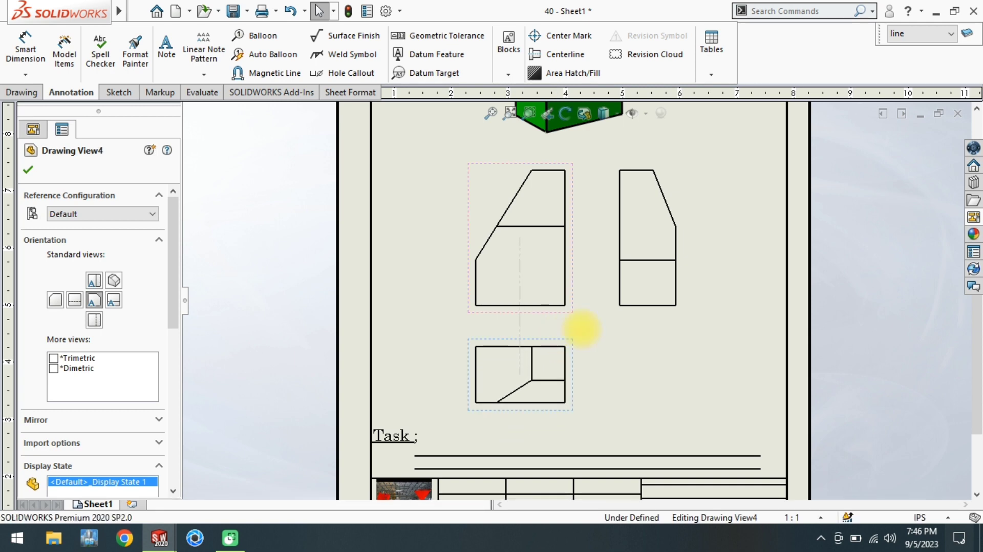
{"action": "left_click", "coordinate": [641, 353]}
{"action": "left_click", "coordinate": [634, 319]}
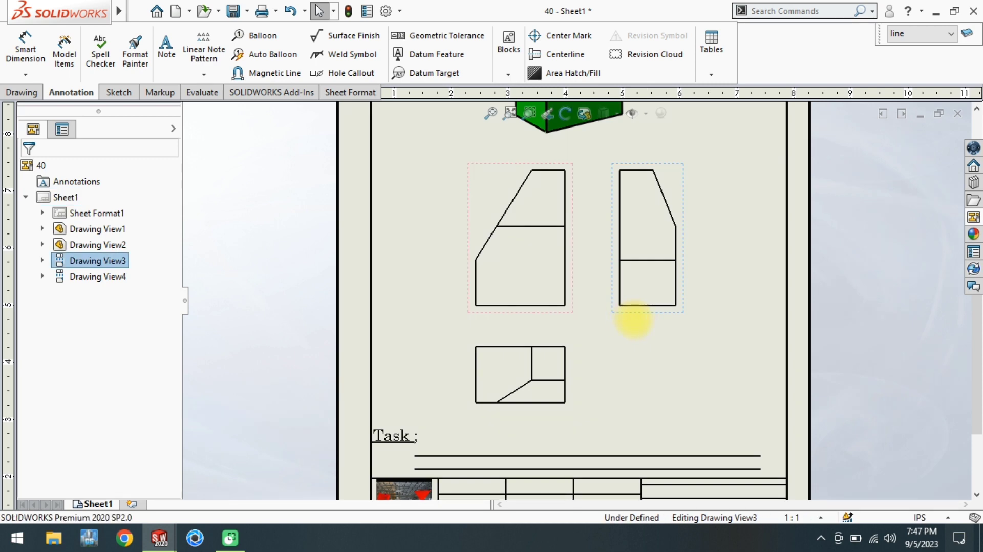
{"action": "left_click", "coordinate": [25, 49]}
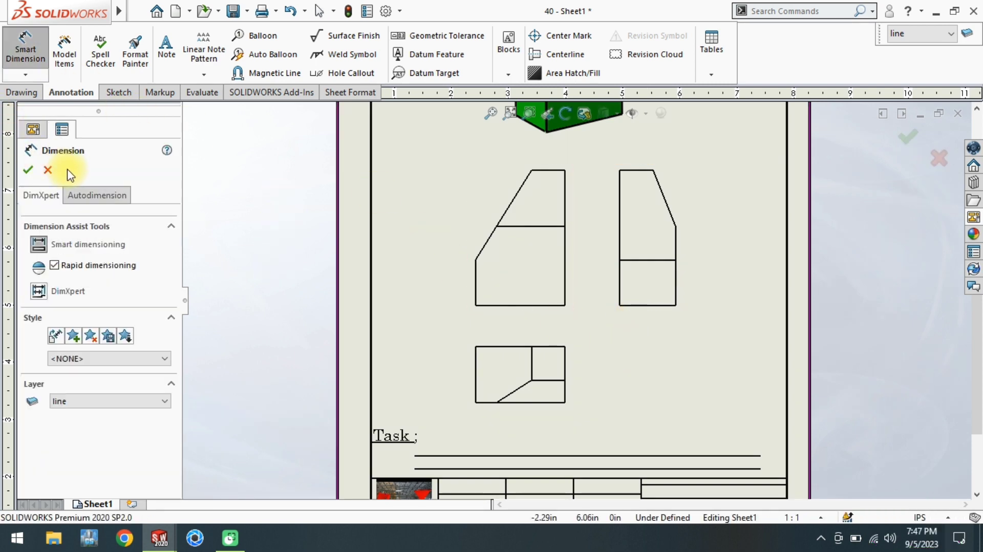
{"action": "left_click", "coordinate": [58, 173]}
- Add the note PRISMATIC BODIES (DIMETRIC) in the title block's middle lower row and widen its text box to the row's width
{"action": "left_click", "coordinate": [491, 113]}
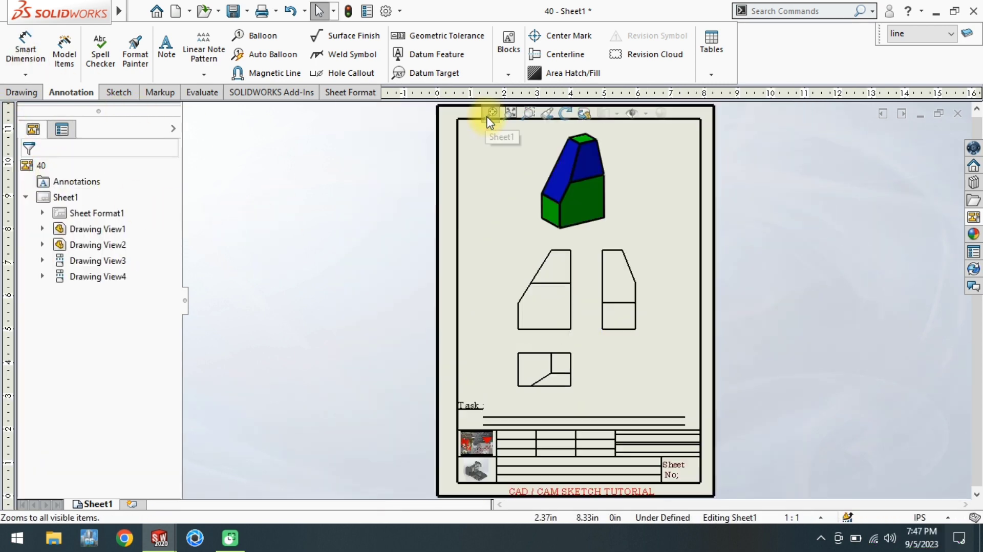
{"action": "scroll", "coordinate": [509, 418], "scroll_direction": "down", "scroll_amount": 5}
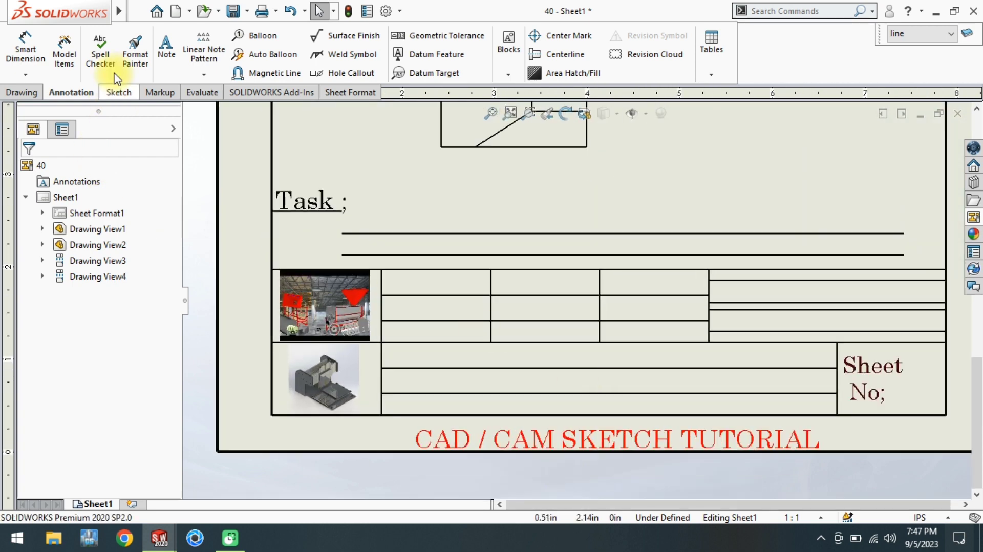
{"action": "left_click", "coordinate": [167, 52]}
{"action": "left_click", "coordinate": [388, 385]}
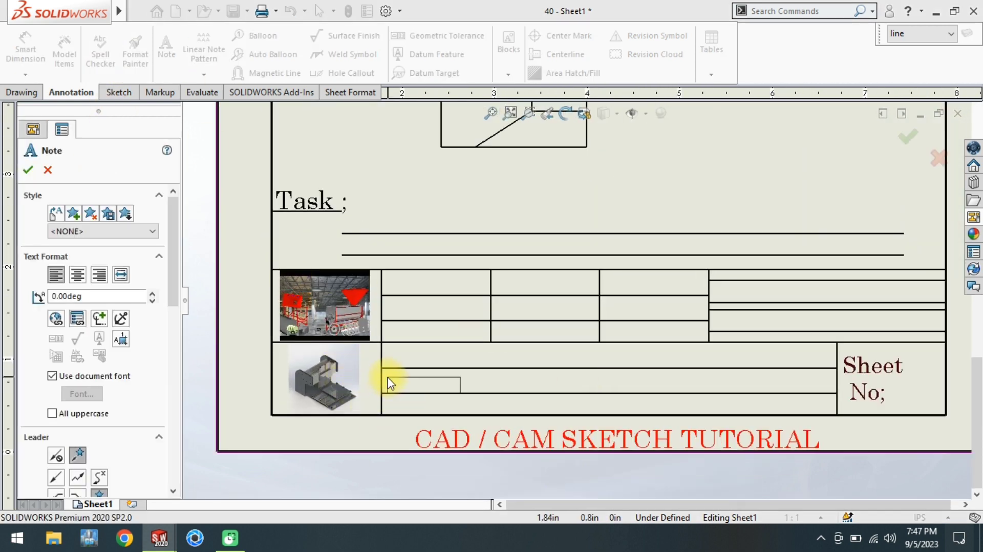
{"action": "type", "text": "XXXXXXX"}
{"action": "left_click_drag", "start_coordinate": [411, 384], "coordinate": [835, 393]}
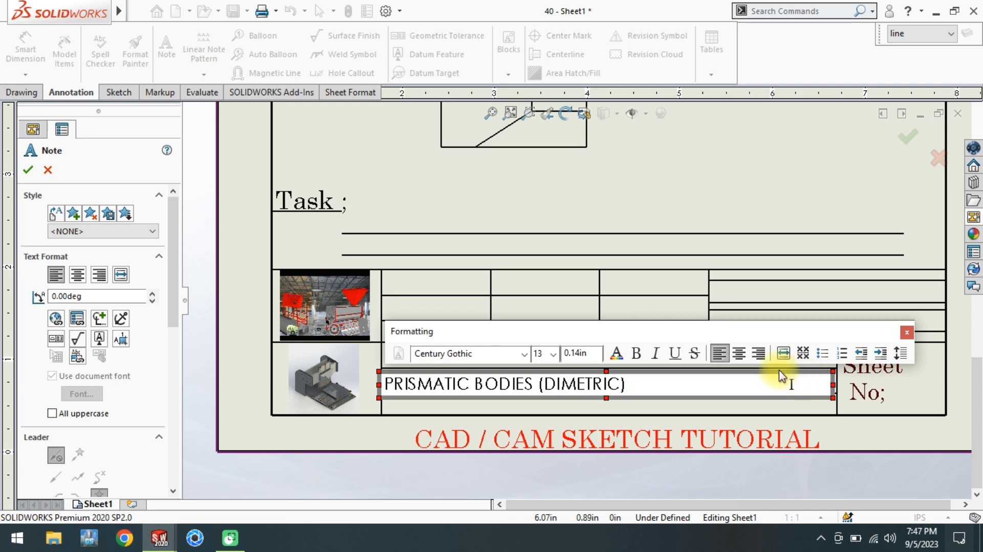
- Format the PRISMATIC BODIES (DIMETRIC) note in Century Schoolbook at size 18
{"action": "key", "text": "ctrl+a"}
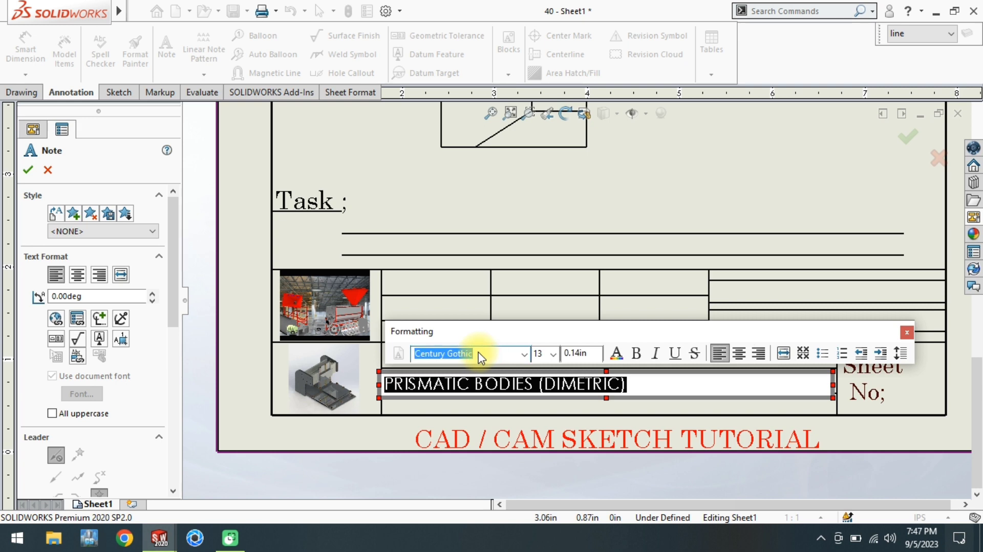
{"action": "scroll", "coordinate": [481, 357], "scroll_direction": "down", "scroll_amount": 1}
{"action": "left_click", "coordinate": [554, 355]}
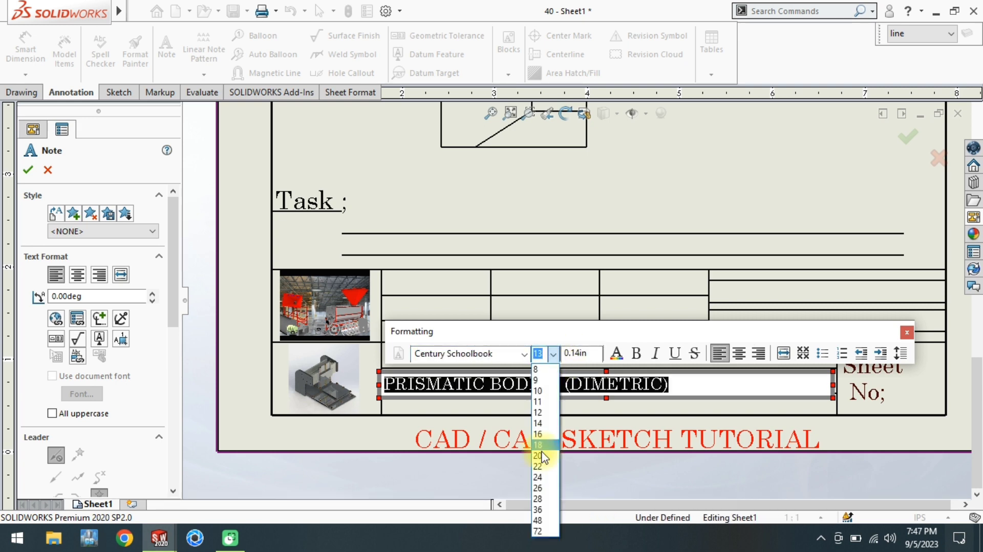
{"action": "left_click", "coordinate": [539, 477]}
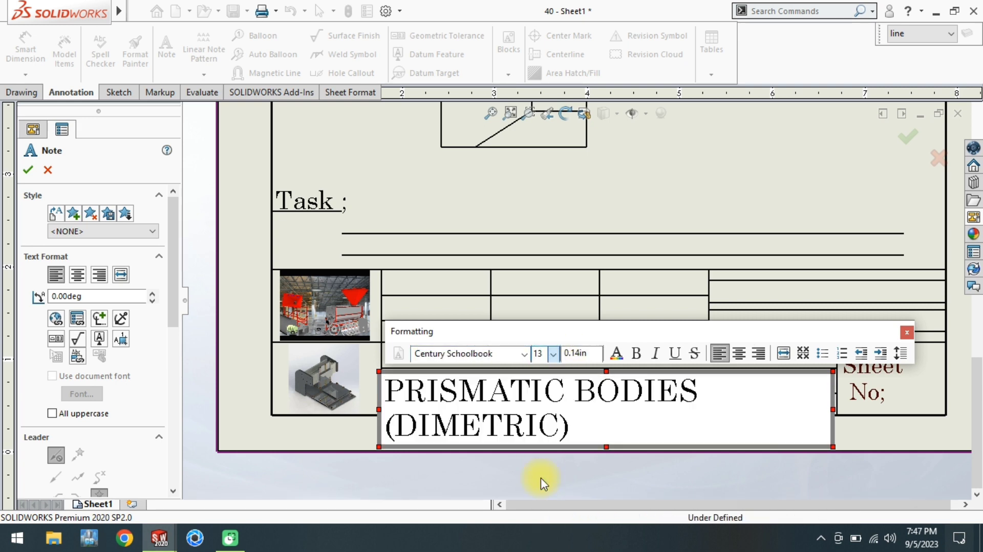
{"action": "left_click", "coordinate": [554, 355]}
{"action": "left_click", "coordinate": [538, 444]}
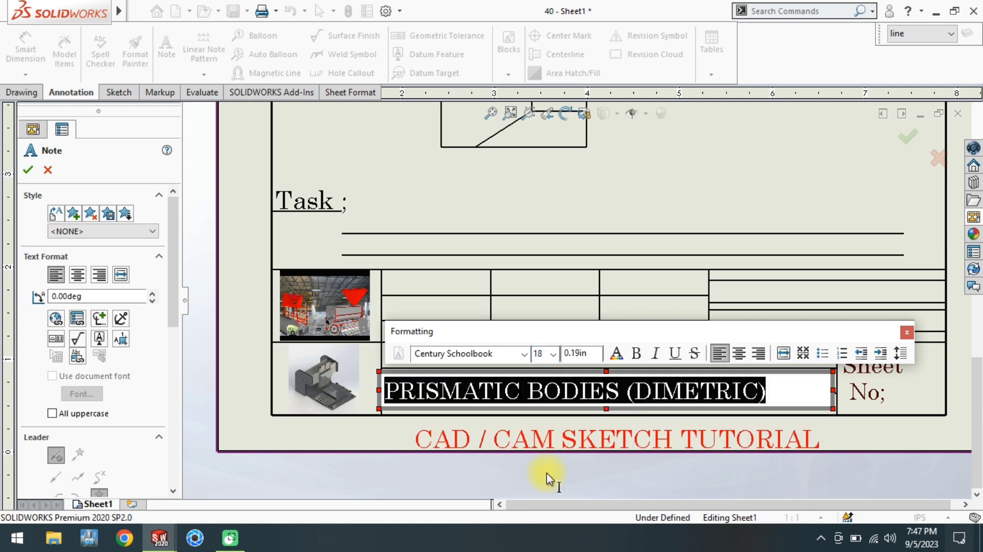
{"action": "left_click", "coordinate": [642, 469]}
- Add the note 40 beside the Sheet No; label in the title block, coloured red and in a larger font size
{"action": "left_click", "coordinate": [898, 385]}
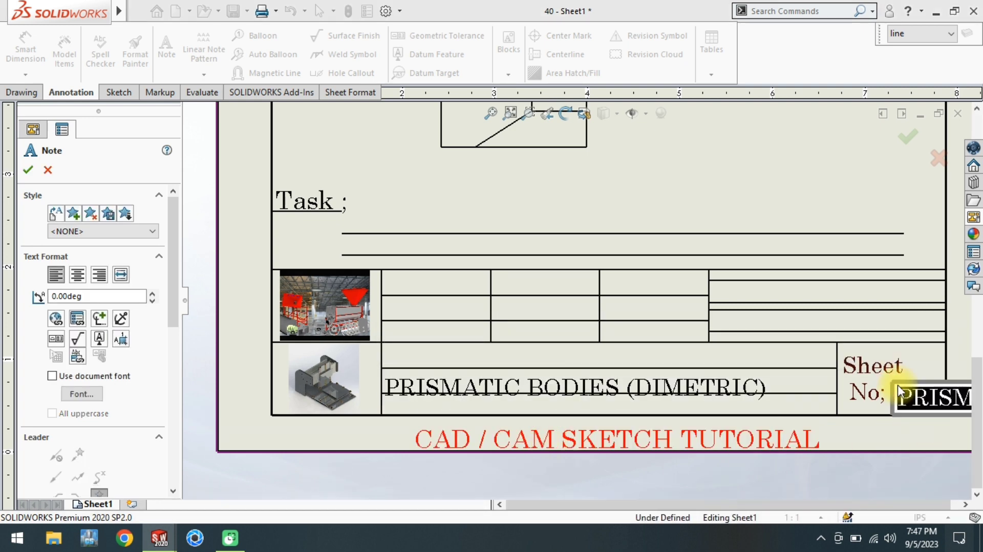
{"action": "double_click", "coordinate": [903, 390]}
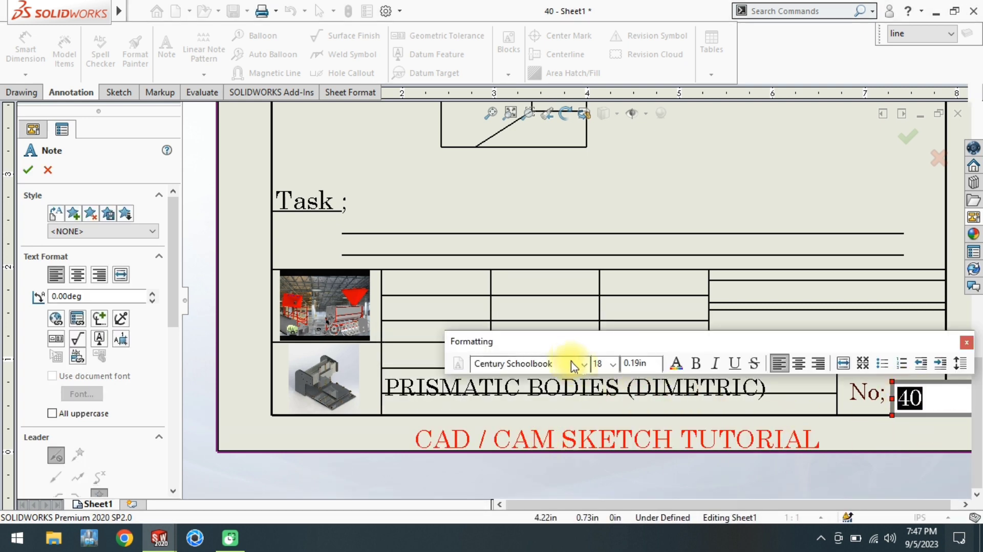
{"action": "left_click", "coordinate": [678, 364]}
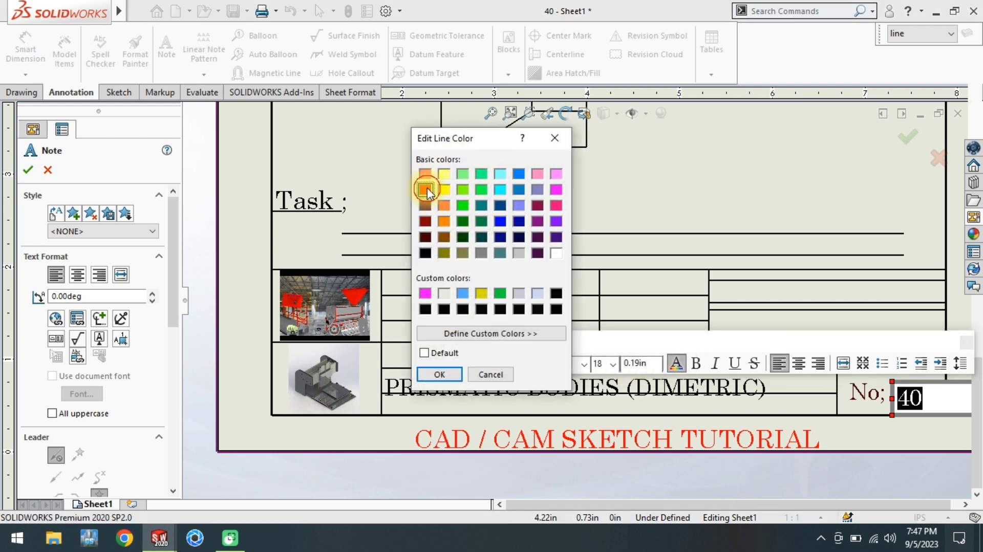
{"action": "left_click", "coordinate": [440, 378]}
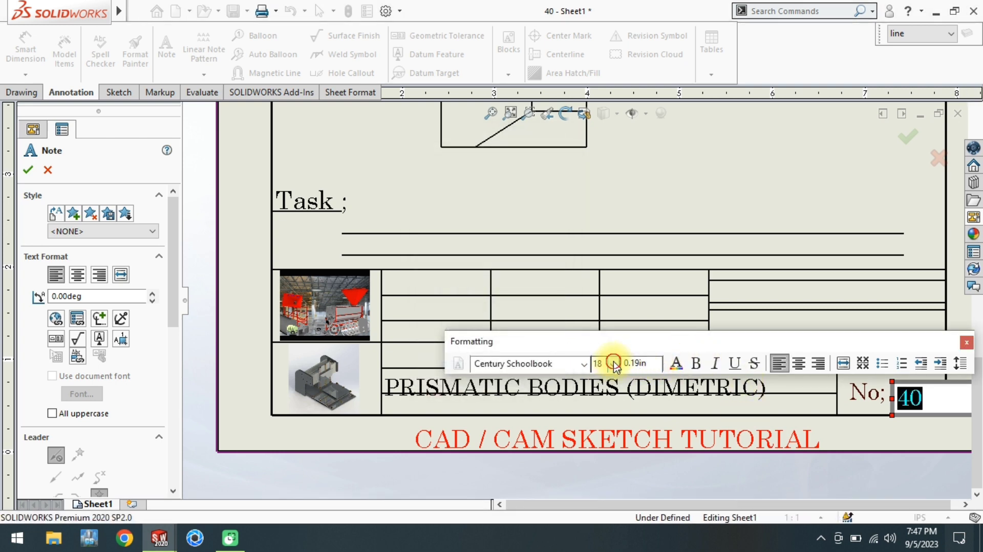
{"action": "left_click", "coordinate": [613, 364]}
{"action": "left_click", "coordinate": [608, 488]}
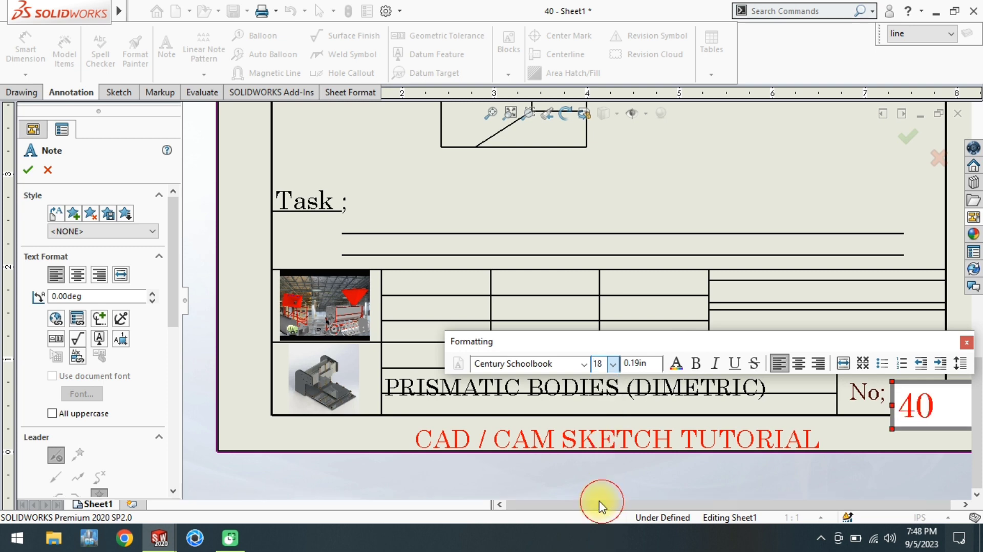
{"action": "left_click", "coordinate": [922, 432]}
{"action": "left_click", "coordinate": [921, 399]}
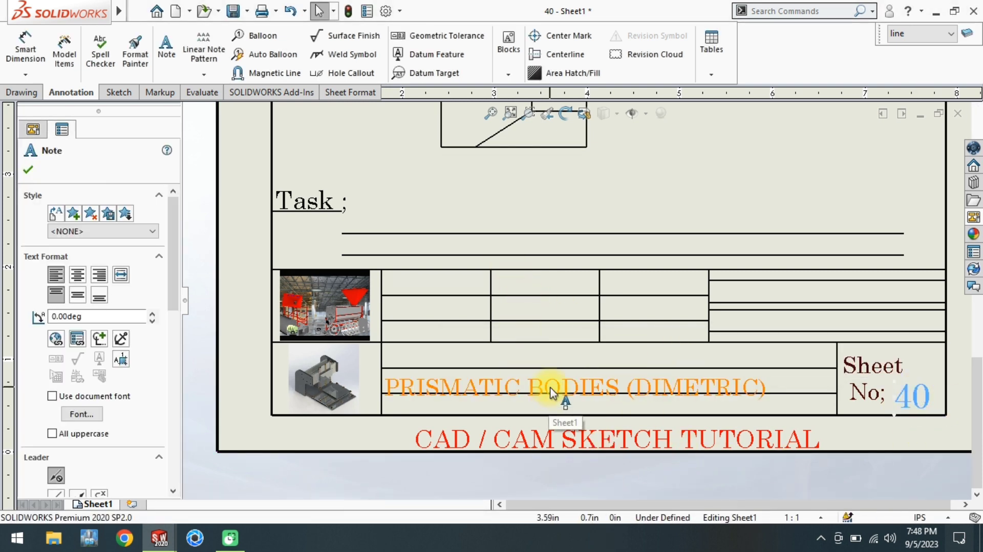
- Centre the PRISMATIC BODIES (DIMETRIC) note within the middle row of the title block
{"action": "left_click_drag", "start_coordinate": [554, 393], "coordinate": [586, 384]}
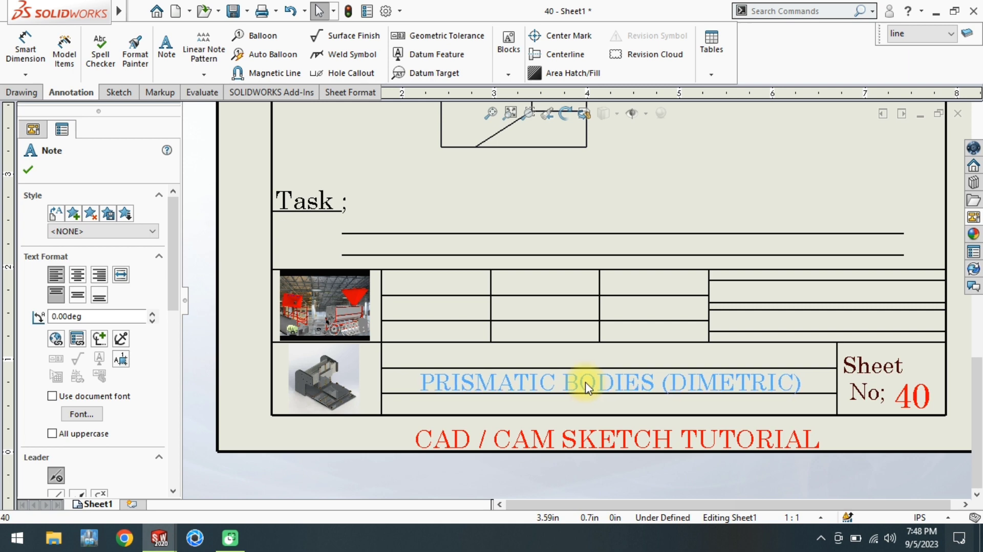
{"action": "left_click", "coordinate": [375, 489]}
- Save the drawing as 40 in the BOOK 1 folder as a SOLIDWORKS Drawing, updating the views before saving
{"action": "scroll", "coordinate": [494, 283], "scroll_direction": "up", "scroll_amount": 1}
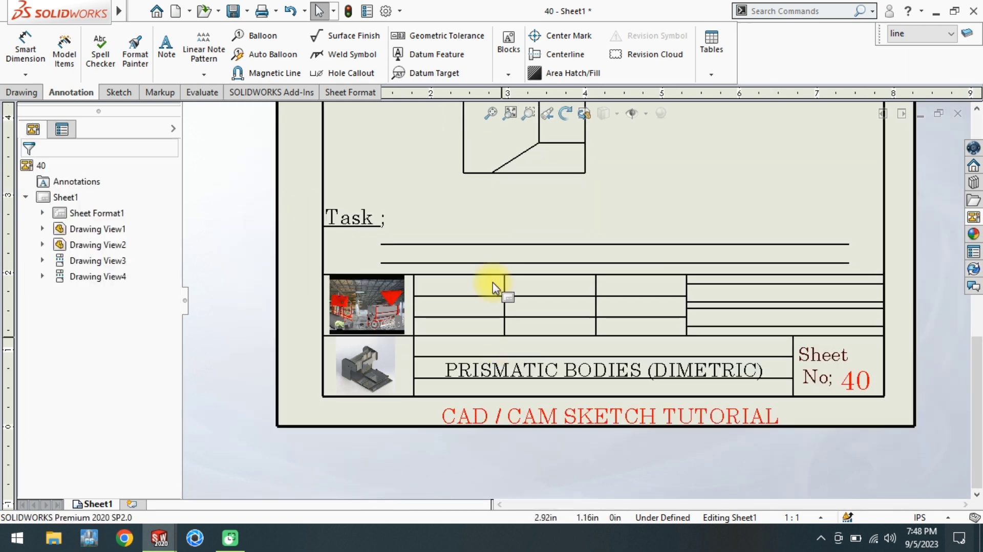
{"action": "left_click", "coordinate": [485, 119]}
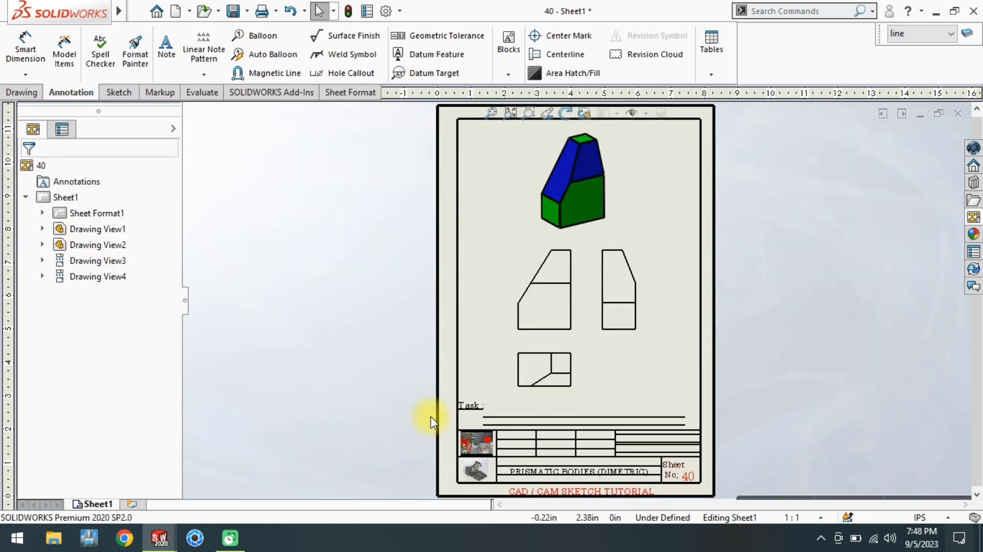
{"action": "key", "text": "ctrl+s"}
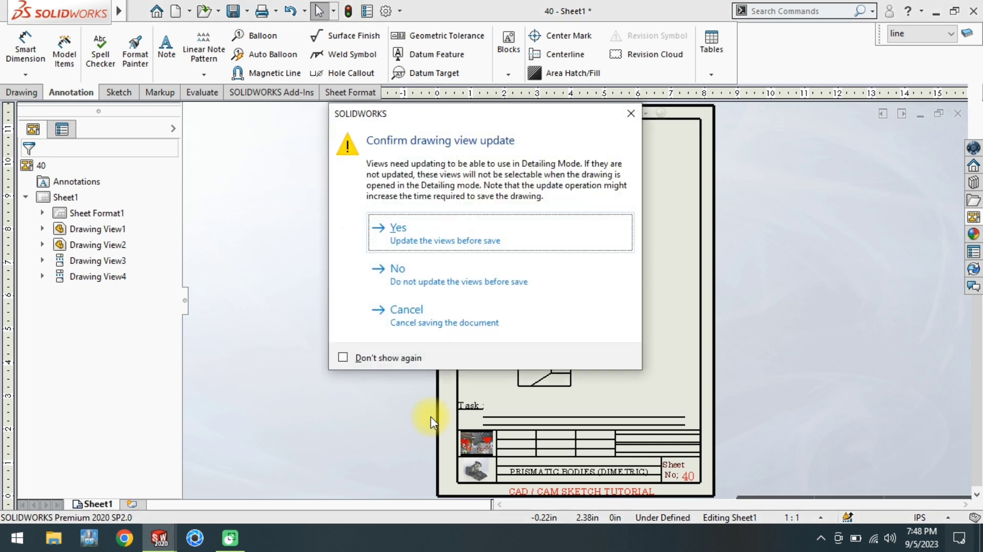
{"action": "left_click", "coordinate": [523, 222]}
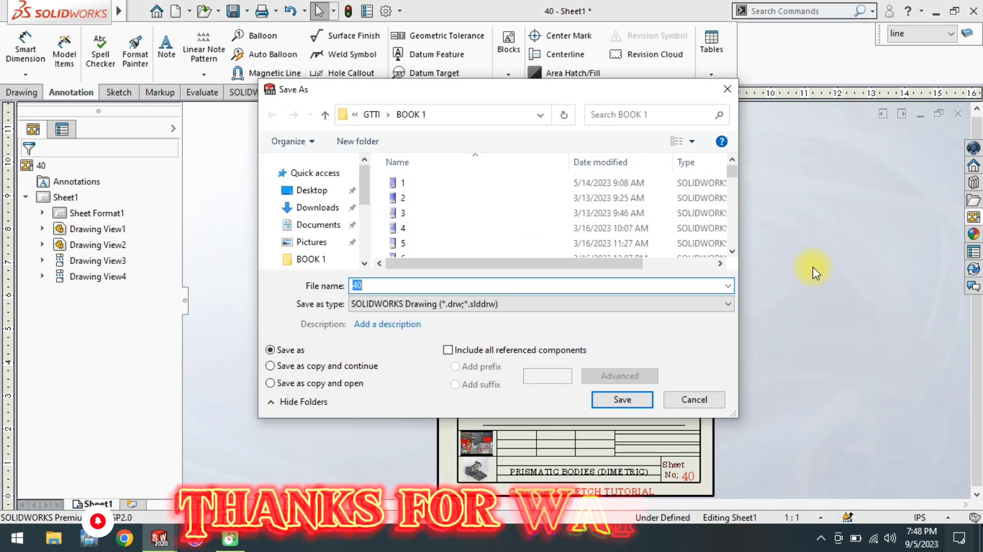
{"action": "key", "text": "Return"}
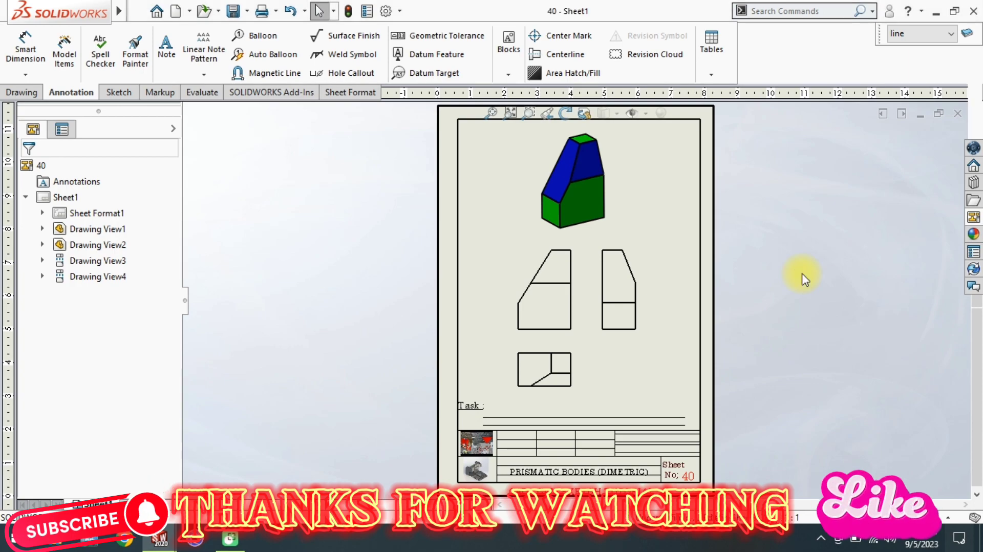